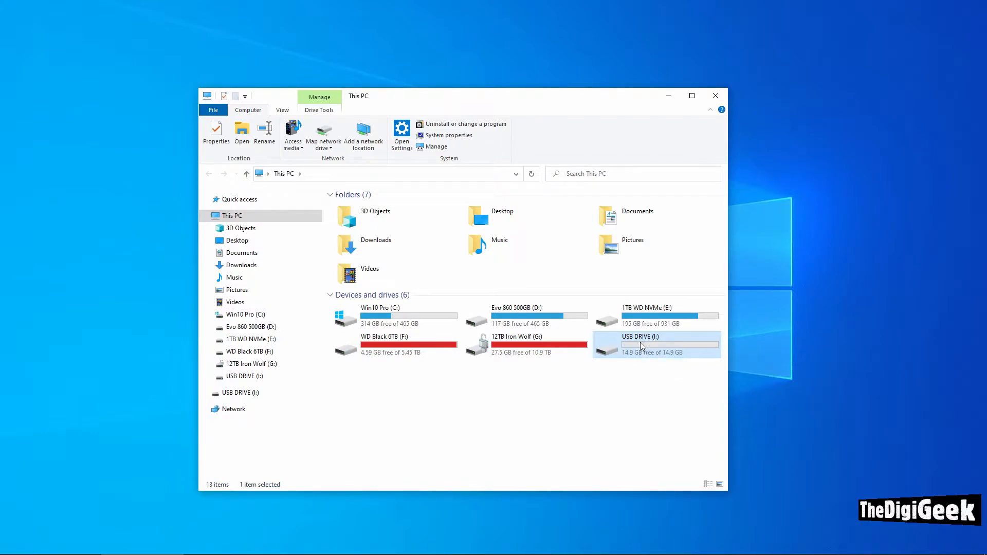
Rename the USB drive (I:) to "Flash Drive" and close the file window
right_click(640, 342)
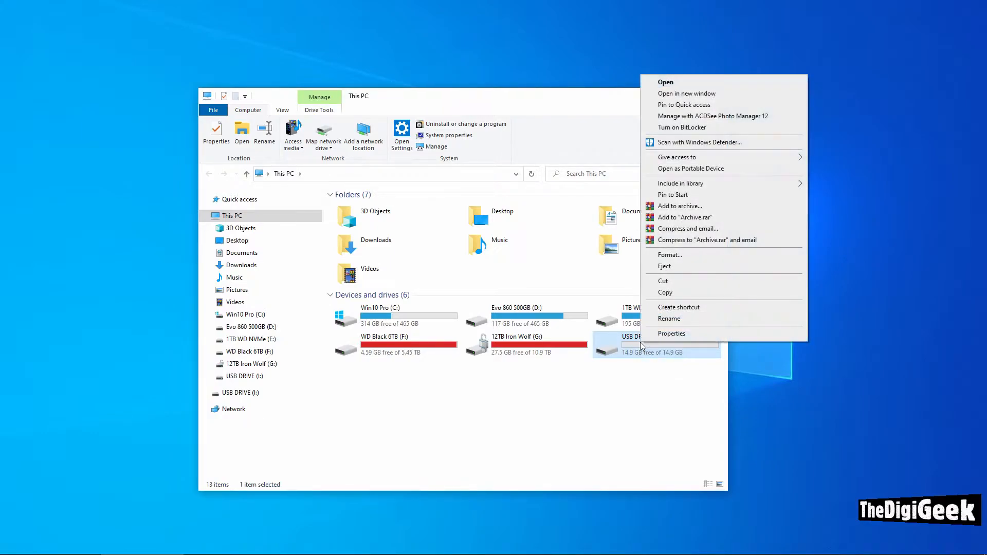
click(670, 319)
text(fLASH)
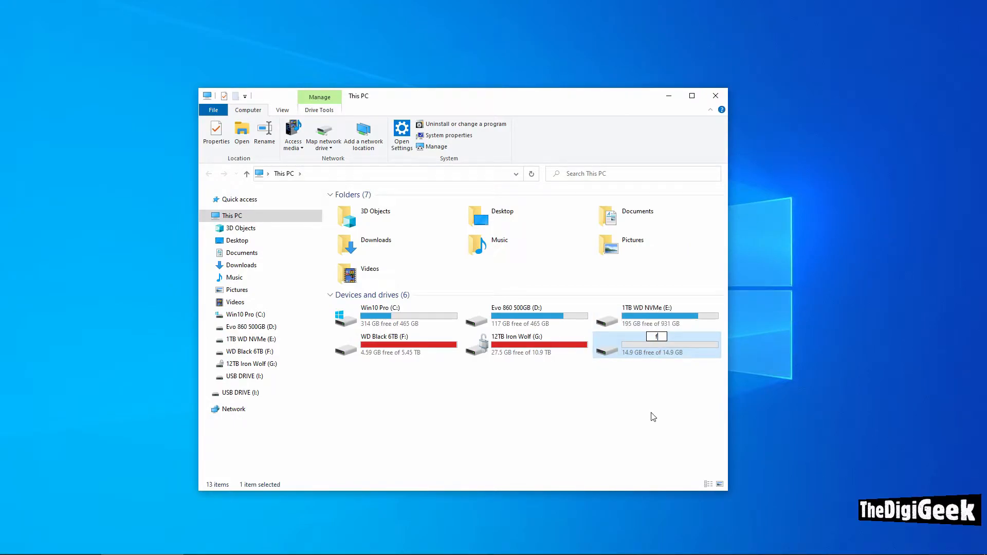
key(BackSpace)
key(BackSpace)
key(BackSpace)
key(BackSpace)
key(BackSpace)
text(Flash Drive)
key(Return)
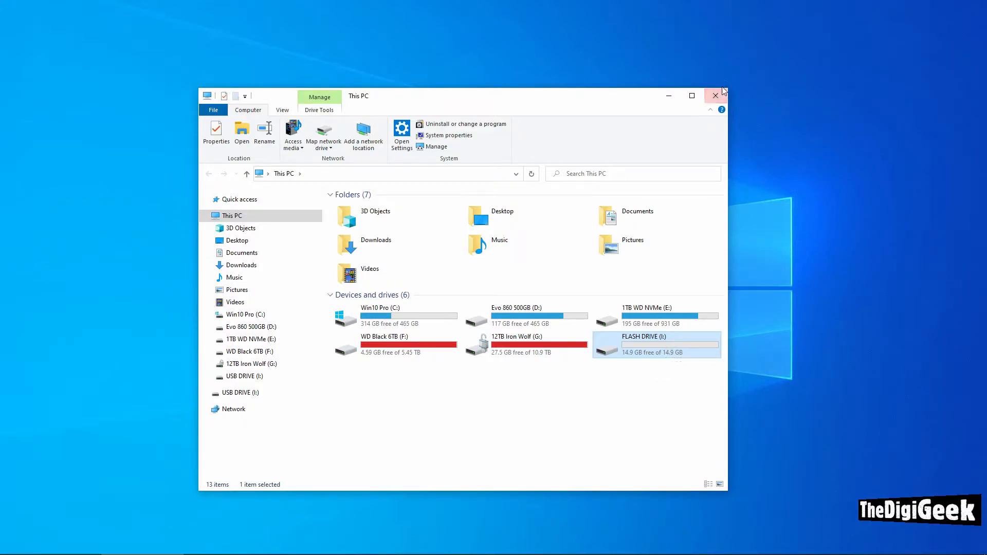
click(710, 99)
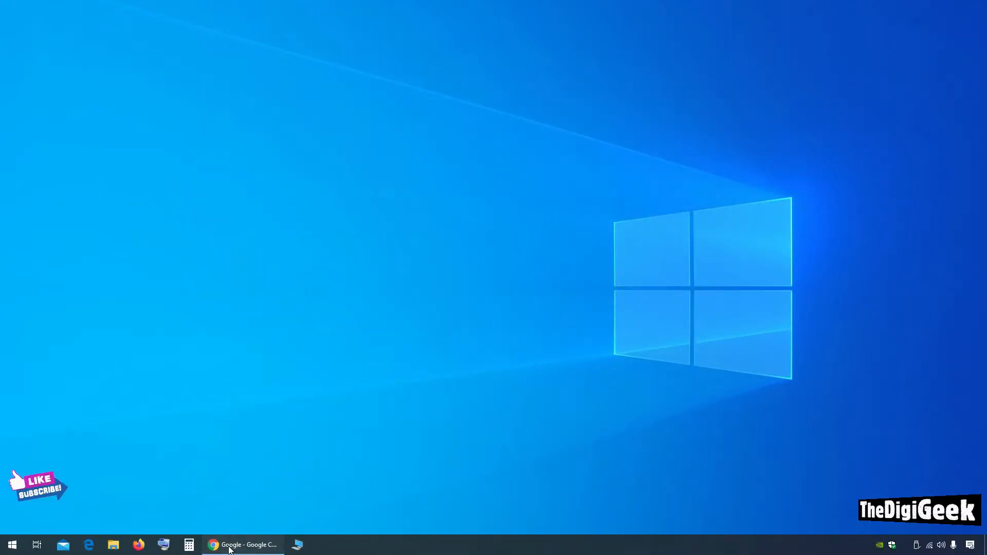
Switch to Google Chrome, search for "download windows 10 from microsoft", and open Microsoft's Windows 10 download page
click(229, 546)
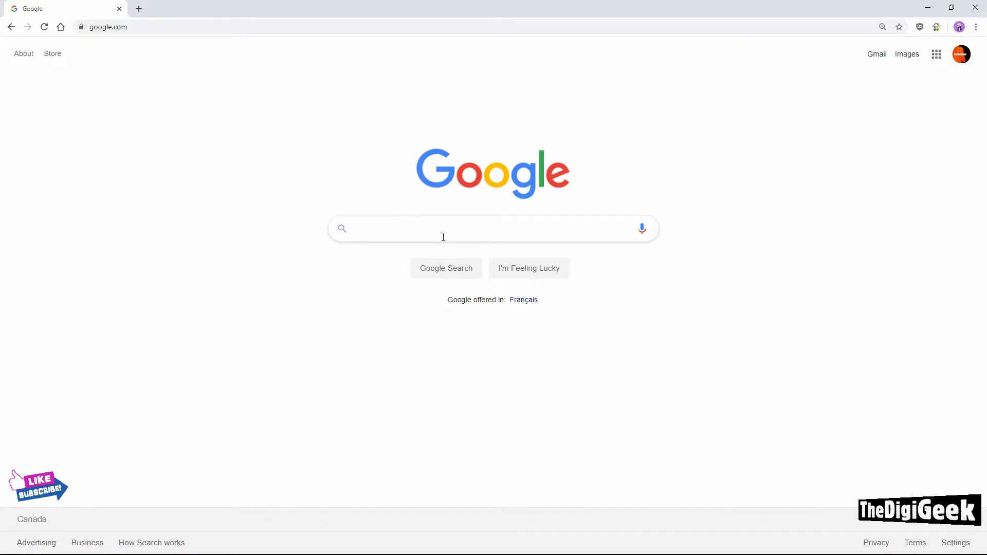
text(Do)
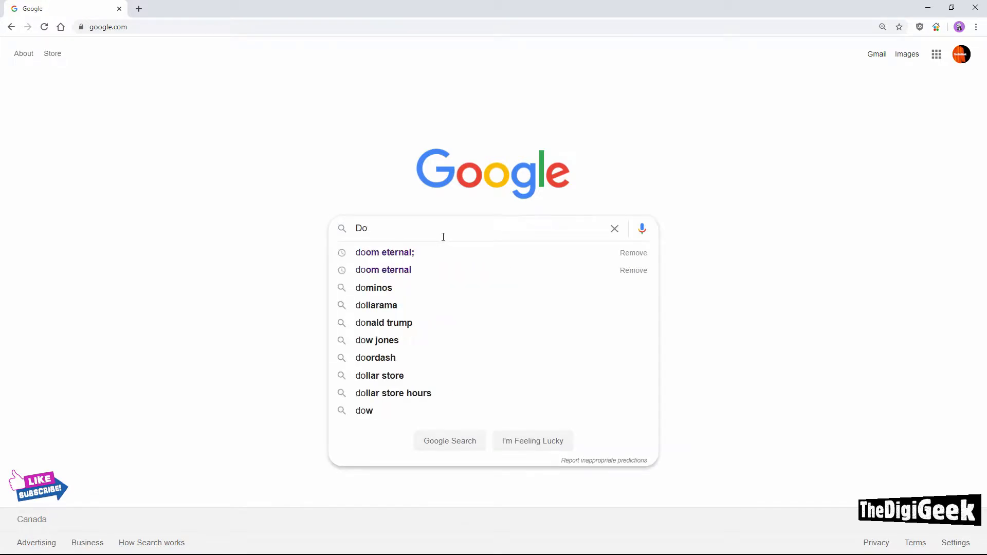
text(wnload Wi)
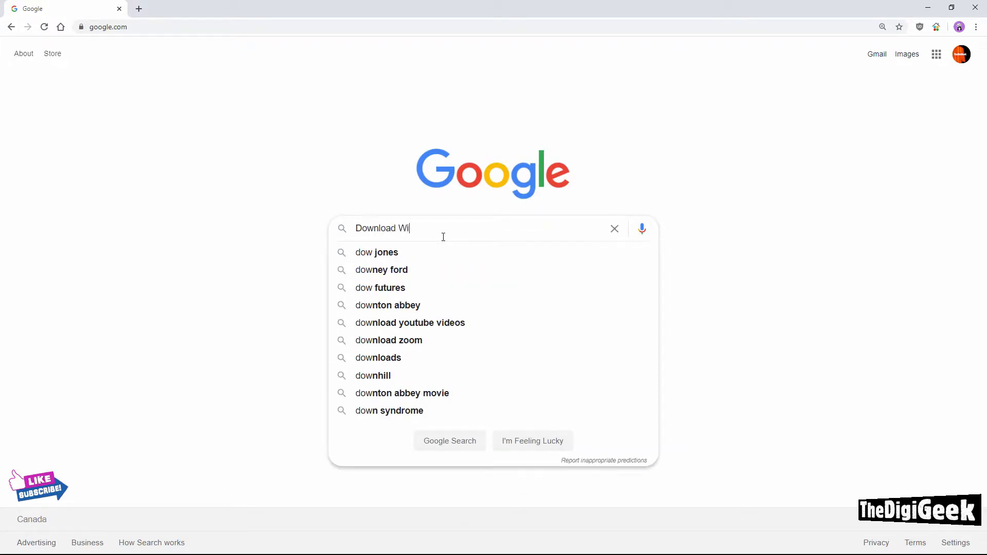
text(ndows 10 fr)
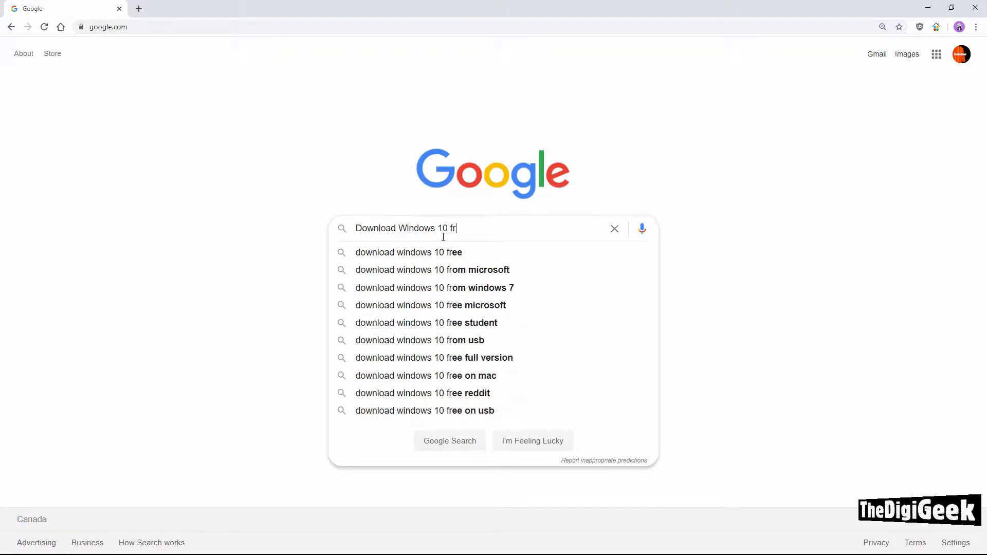
text(om m)
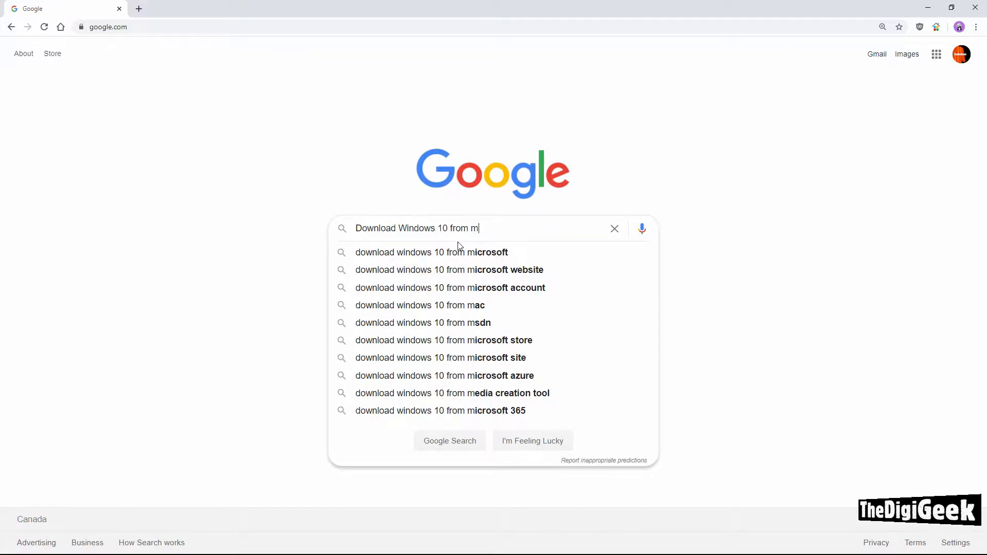
click(459, 252)
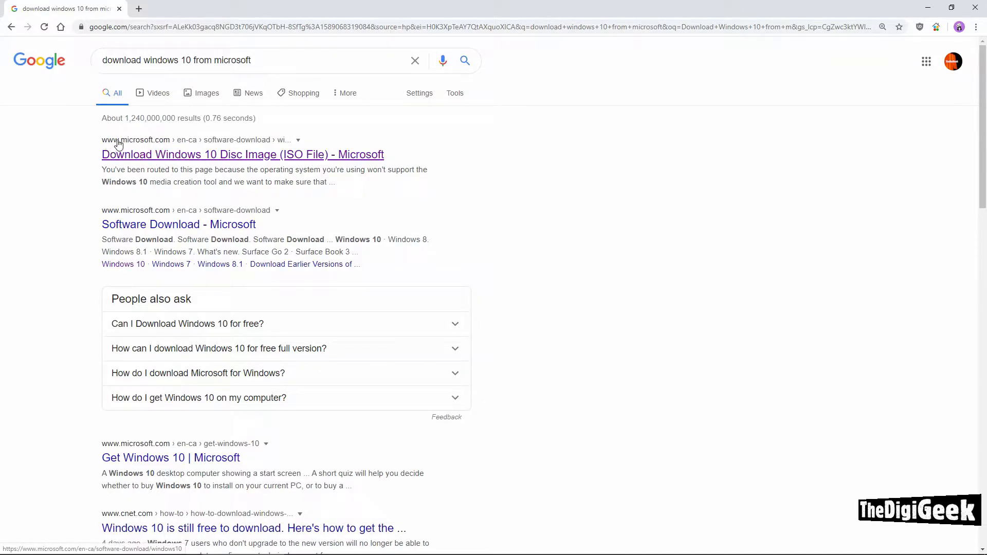
click(169, 154)
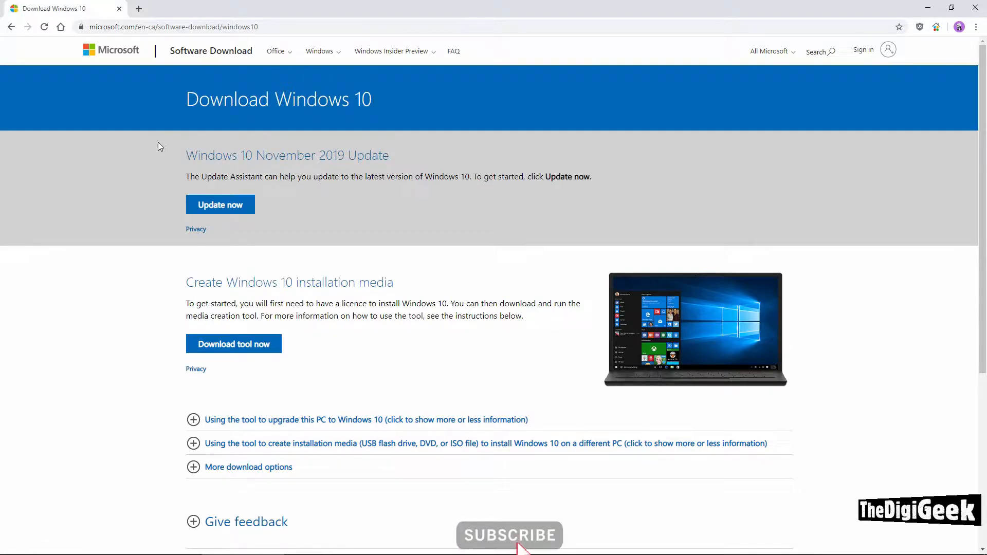
Check the Microsoft page's connection security and locate the heading "Create Windows 10 installation media"
click(82, 26)
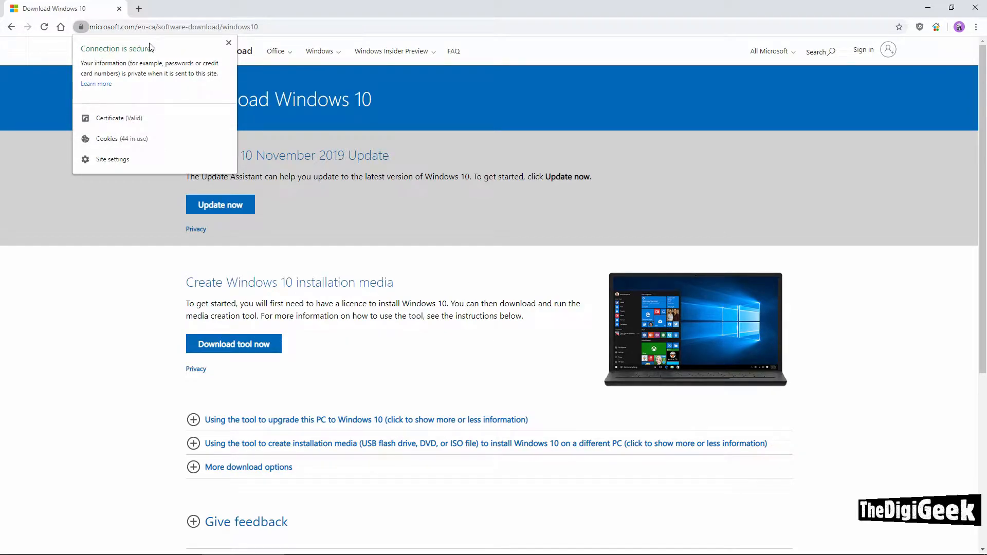
click(143, 203)
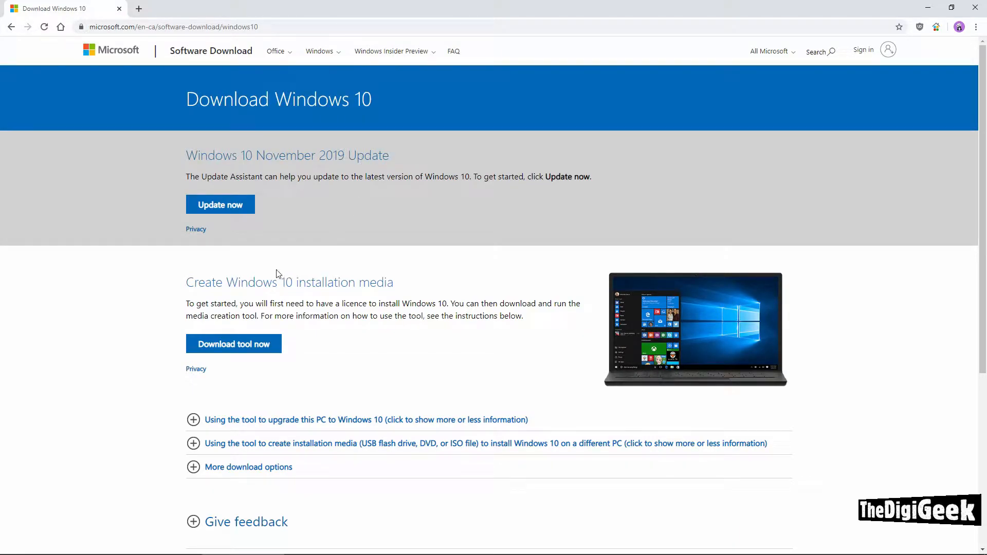
drag(186, 282, 399, 282)
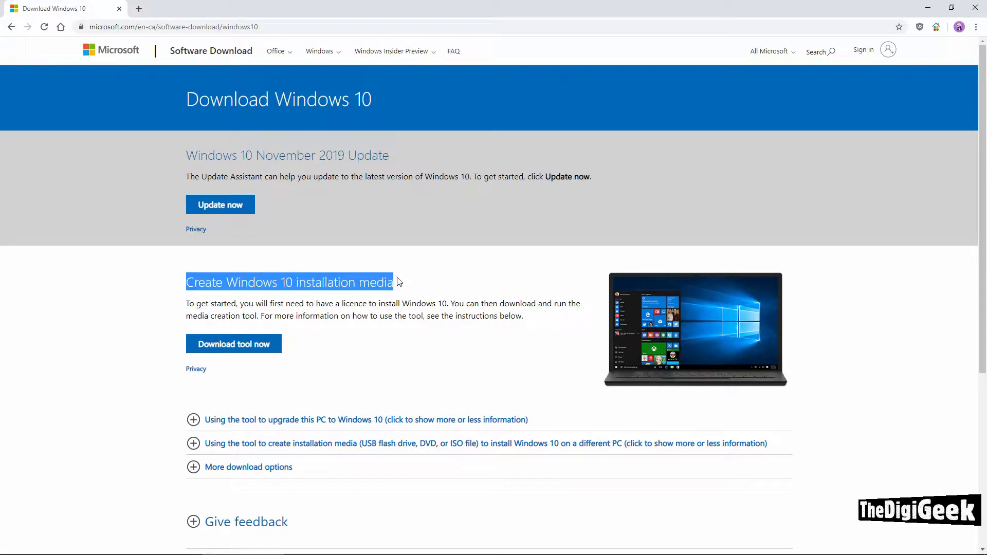
Download MediaCreationTool1909 to the Downloads folder, show the file in its folder, and close the browser
click(252, 347)
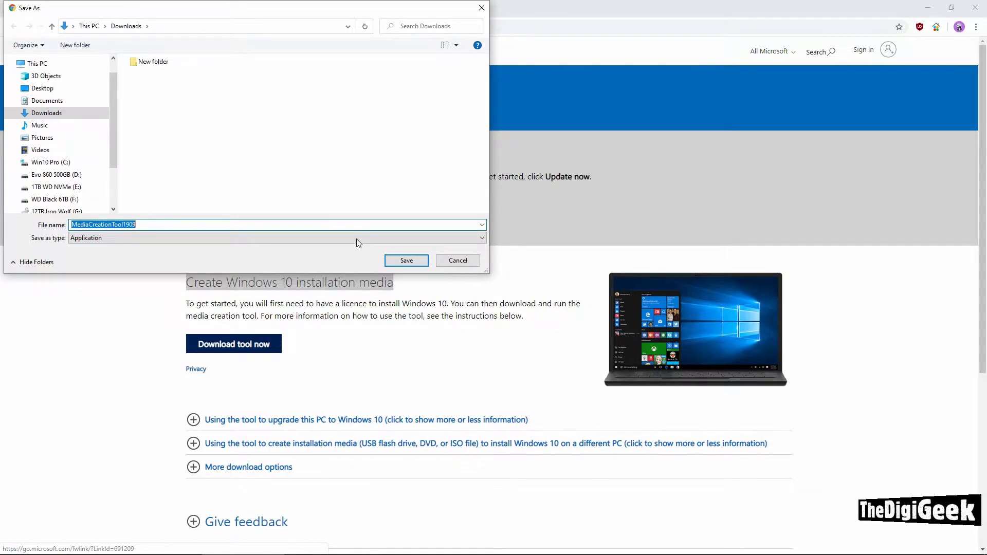
click(403, 260)
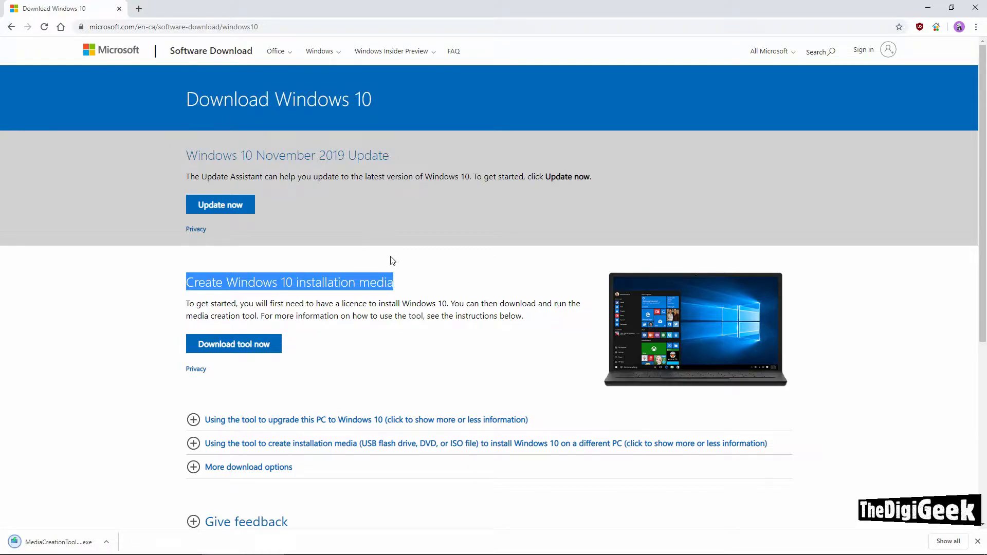
click(107, 543)
click(125, 508)
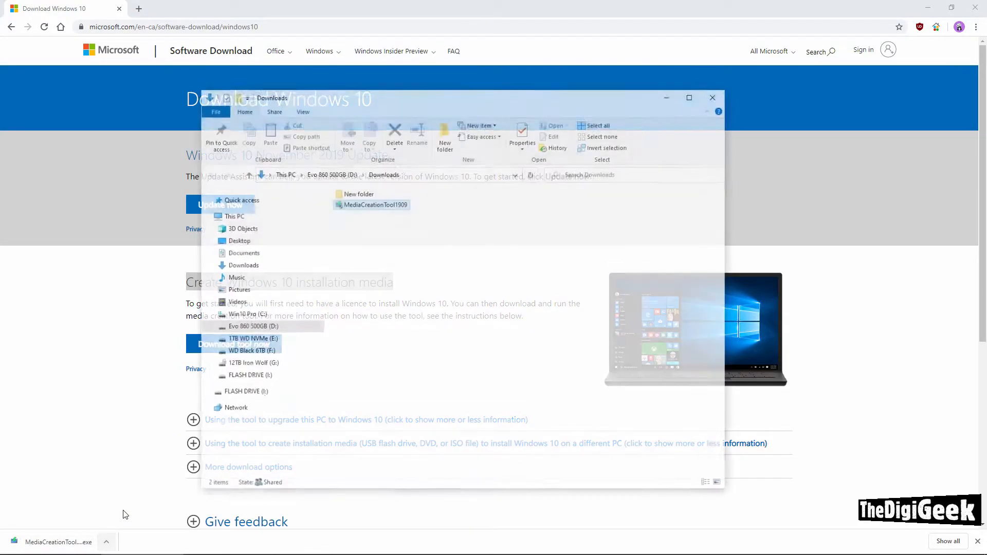
click(974, 8)
Run MediaCreationTool1909, allow it to make changes to the device, and close the Downloads window
double_click(389, 204)
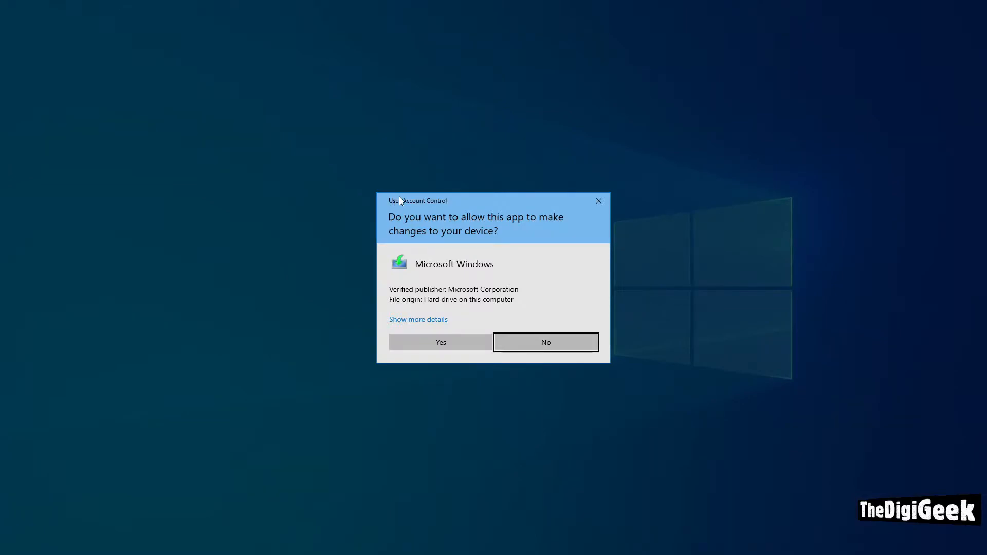
click(422, 340)
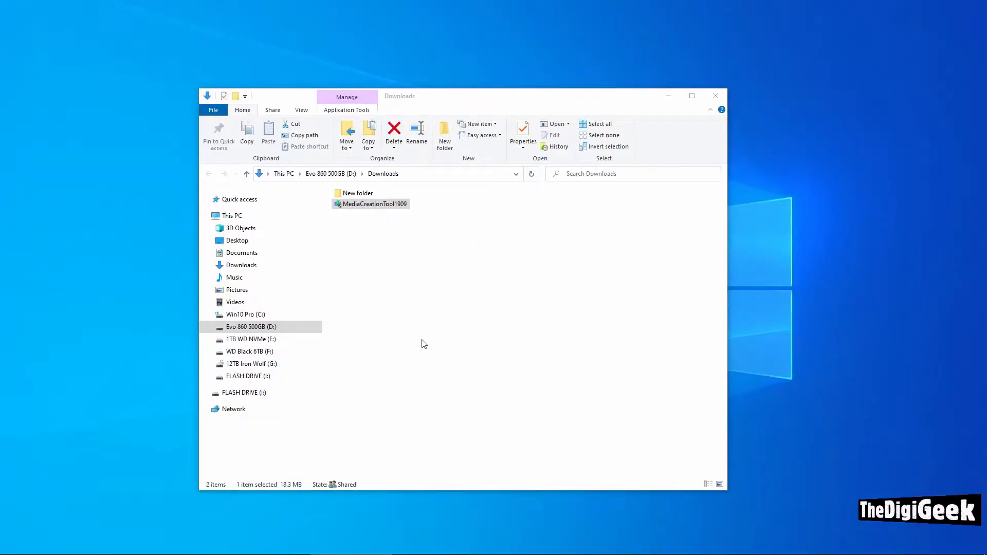
click(723, 101)
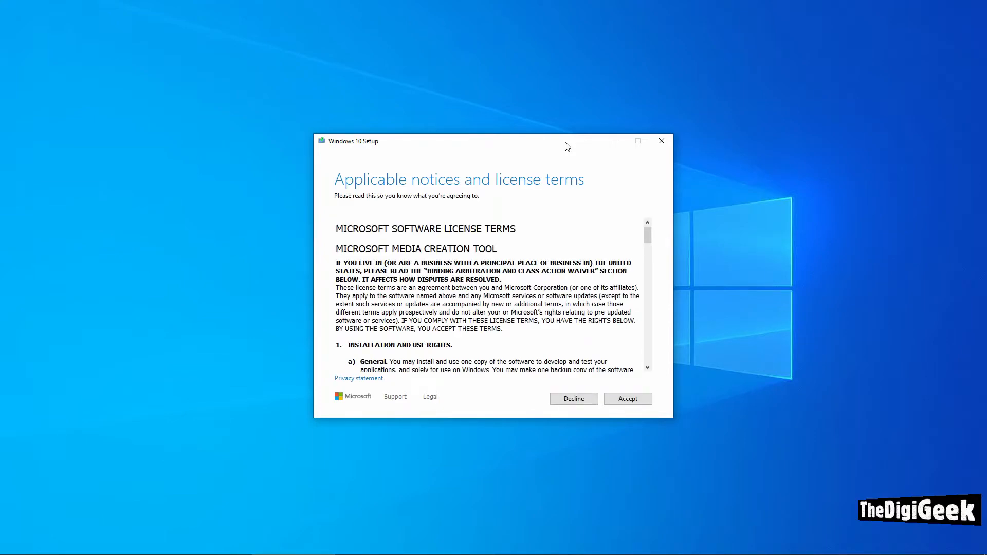
Accept the license terms and choose to create installation media (USB flash drive, DVD, or ISO file) for another PC
drag(648, 233, 648, 354)
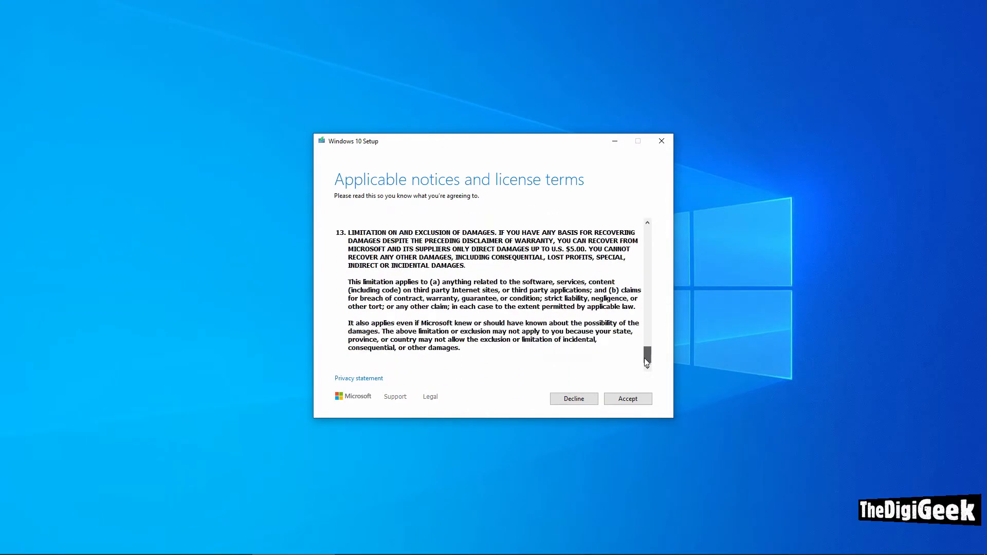
click(625, 400)
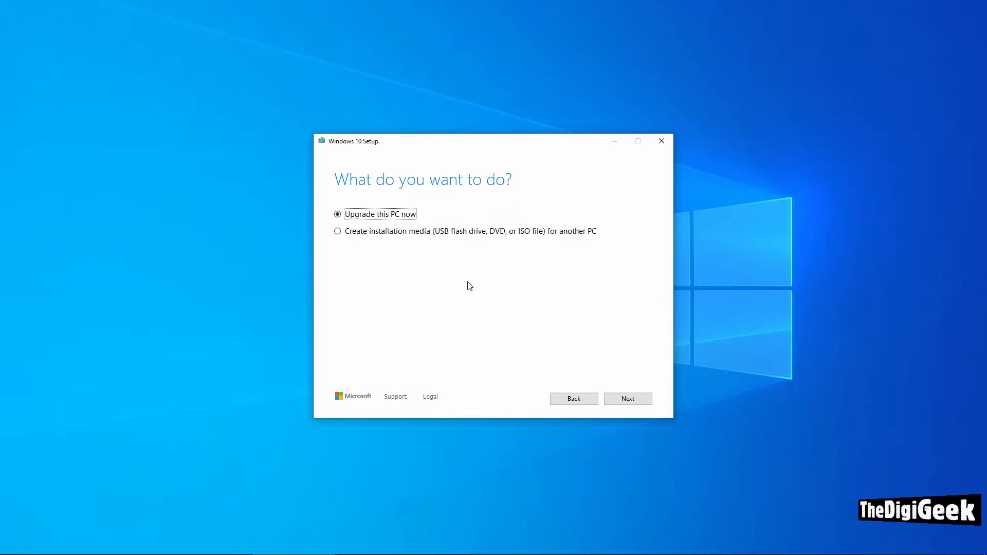
click(339, 233)
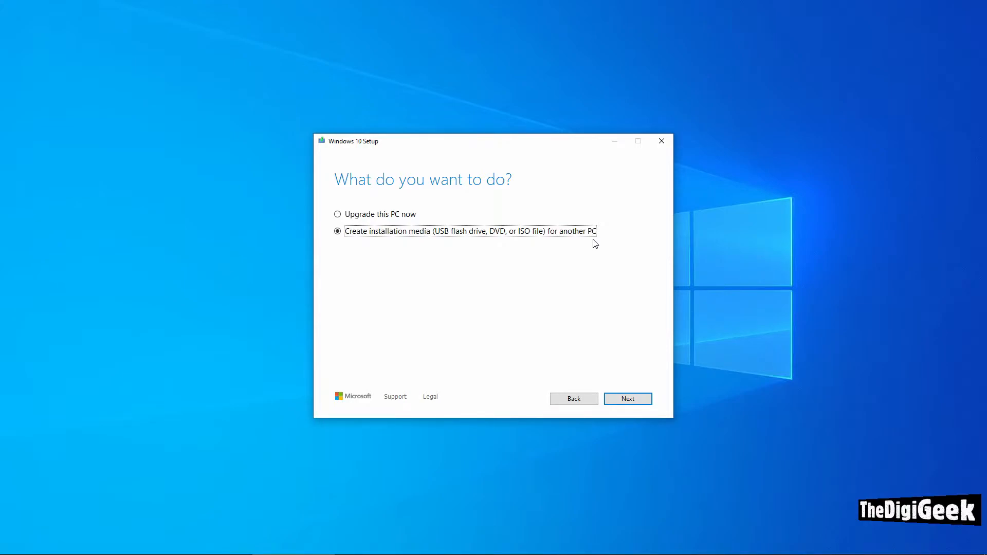
click(622, 400)
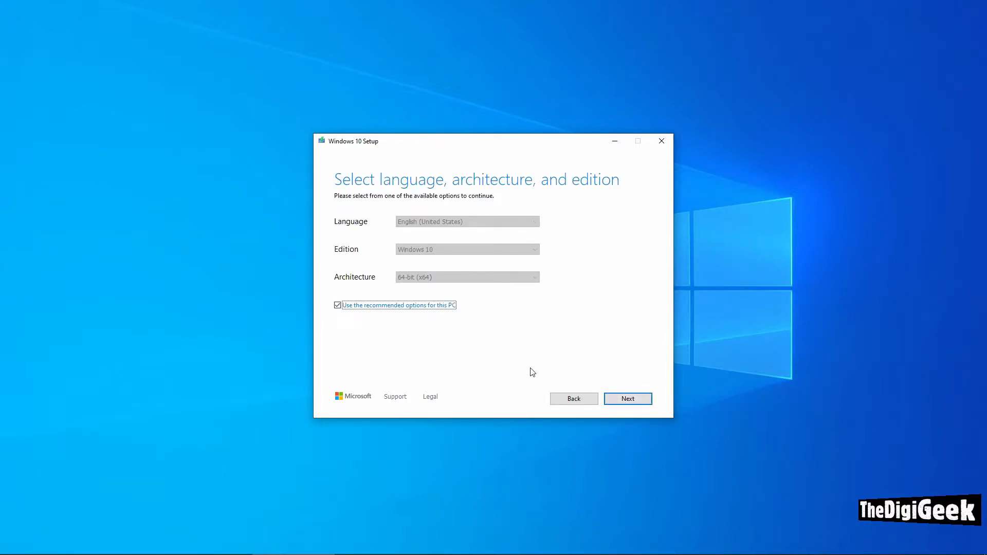
Turn off the recommended options, keep English (United States) and Windows 10, choose the 64-bit (x64) architecture, and continue
click(432, 308)
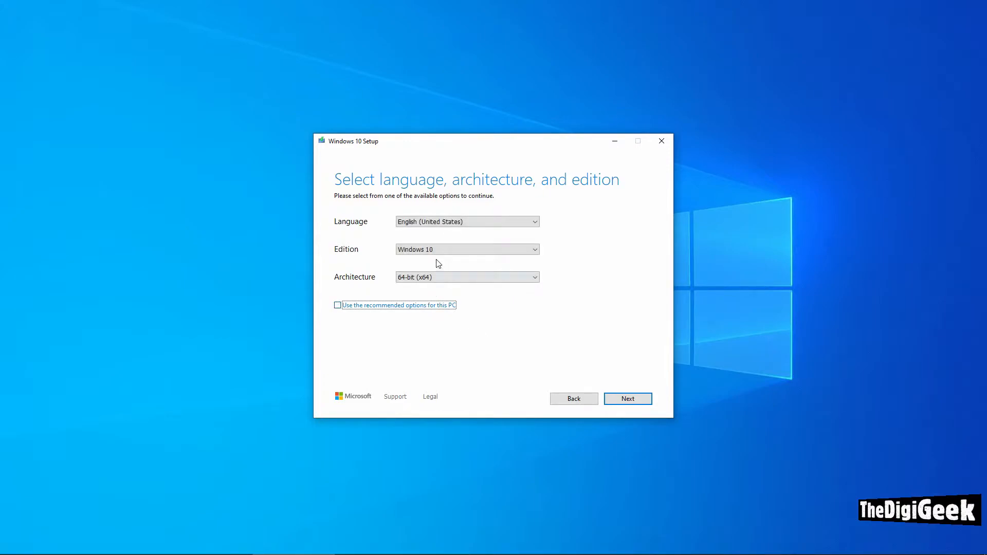
click(435, 222)
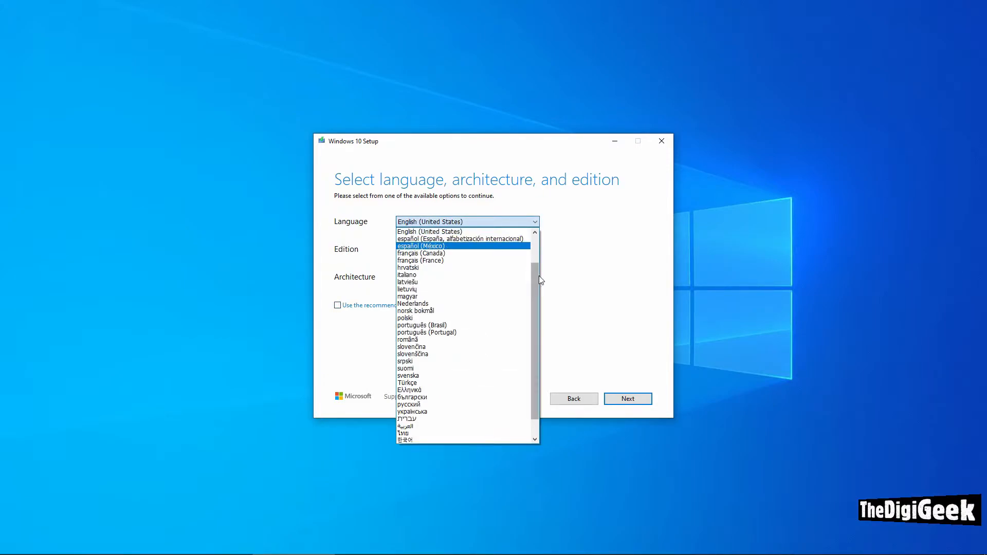
drag(538, 283, 569, 316)
click(572, 309)
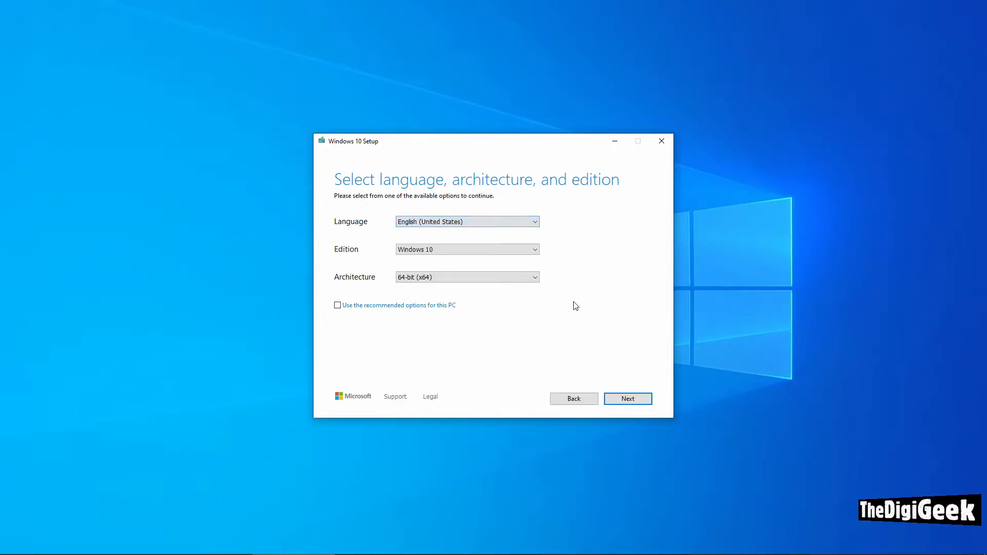
click(511, 251)
click(511, 251)
click(504, 278)
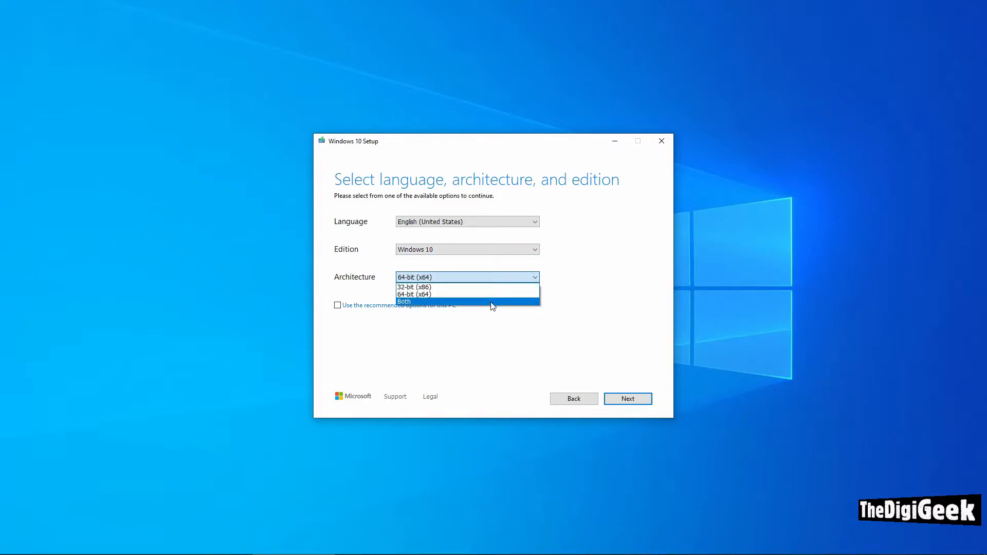
click(498, 294)
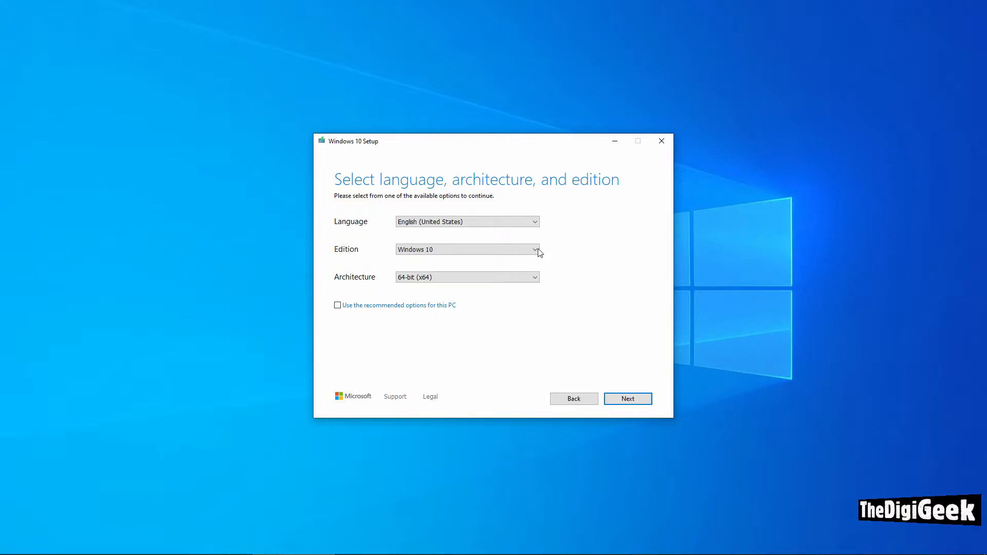
click(628, 399)
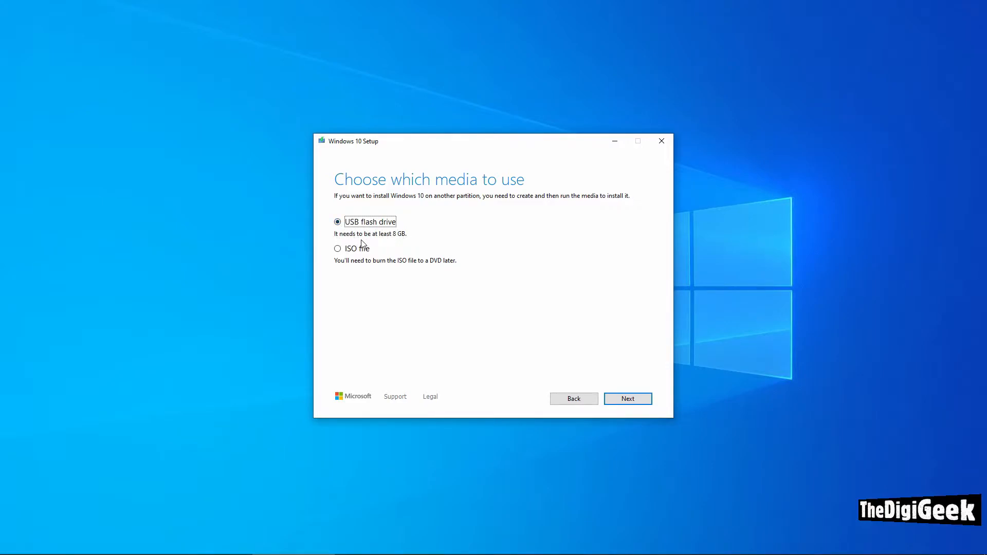
Choose USB flash drive as the installation media and continue the setup
click(338, 249)
click(343, 225)
click(627, 398)
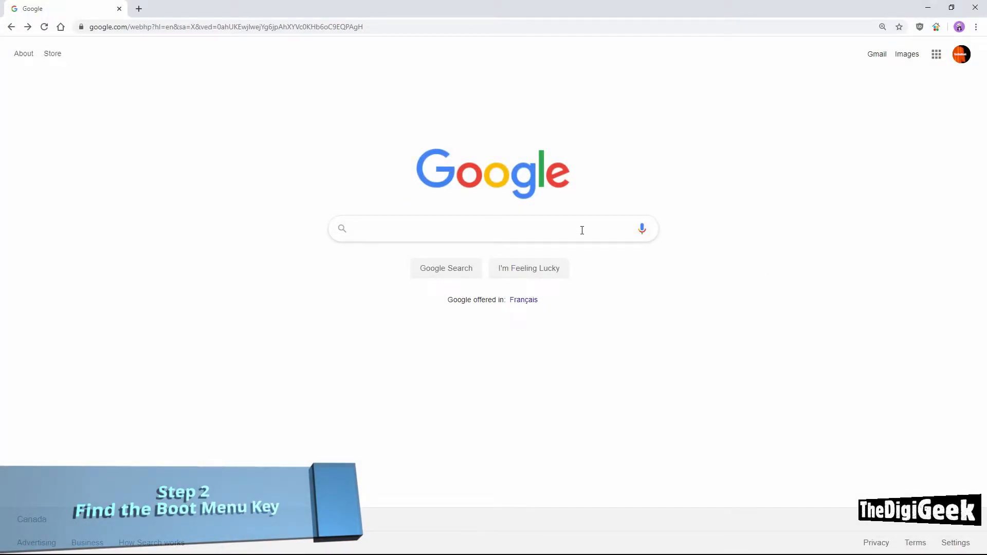
Search Google for "MSI Motherboard Boot select key" and highlight the key named in the featured answer
text(MSI Motherboard Boot )
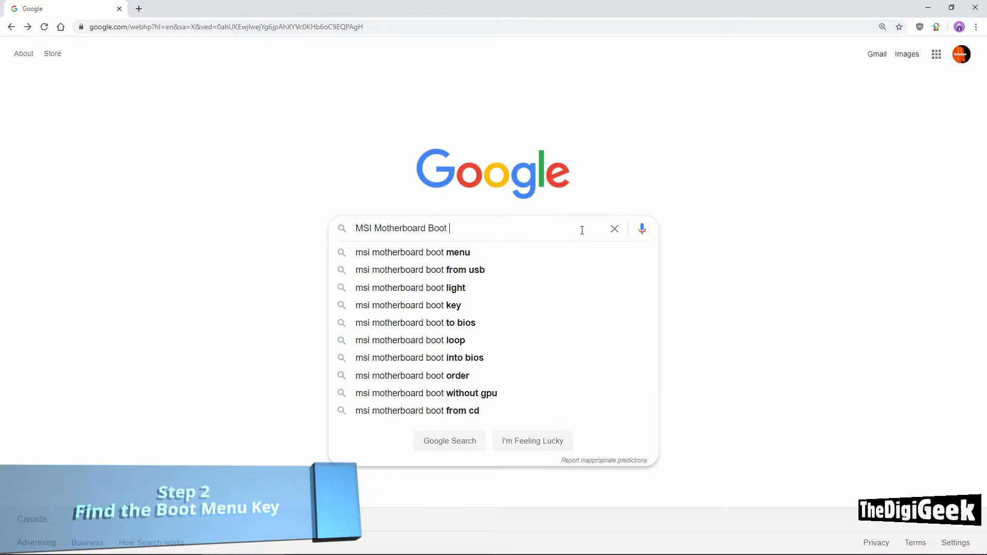
text(select ke)
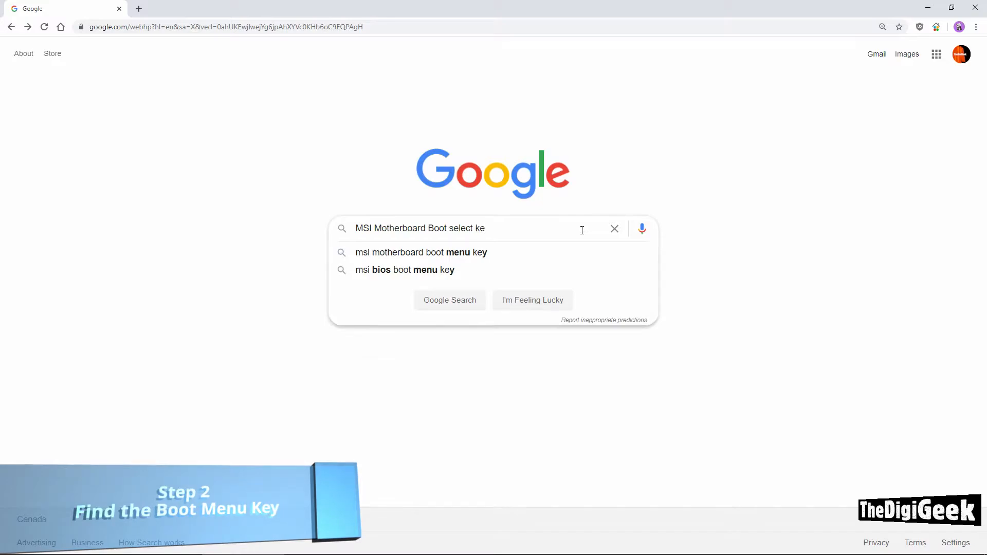
text(y)
key(Return)
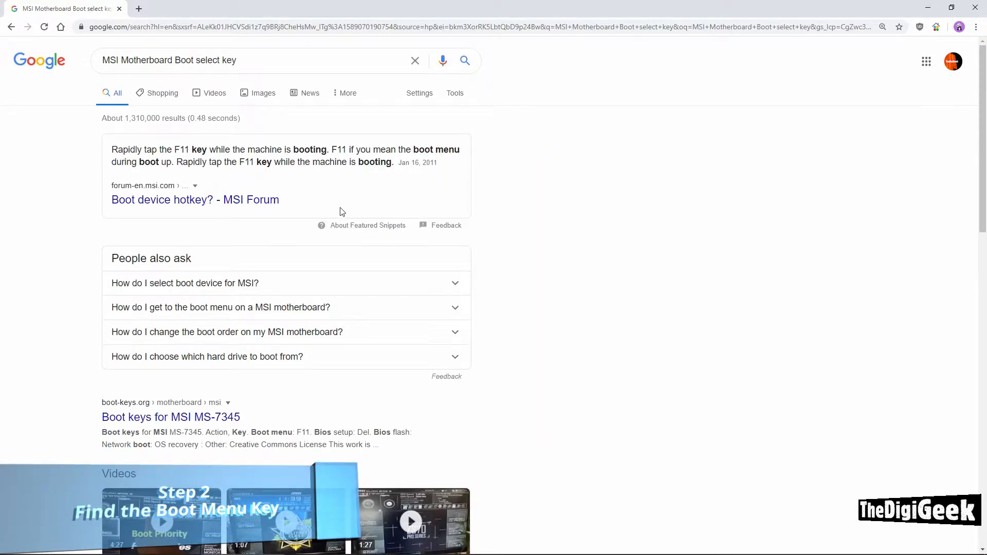
drag(174, 152, 209, 151)
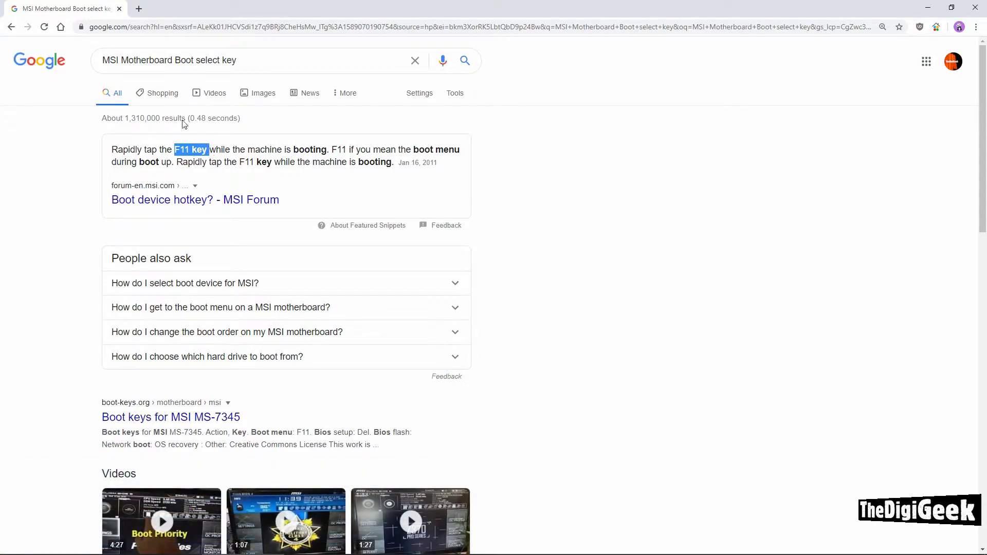
Search Google for "Asus Motherboard Boot select key"
double_click(109, 60)
text(Asus)
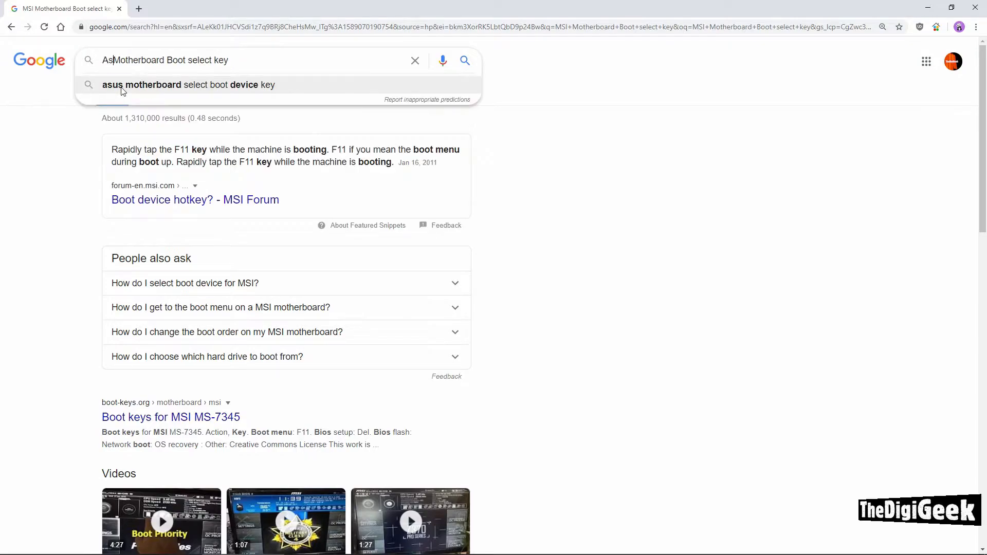
key(Return)
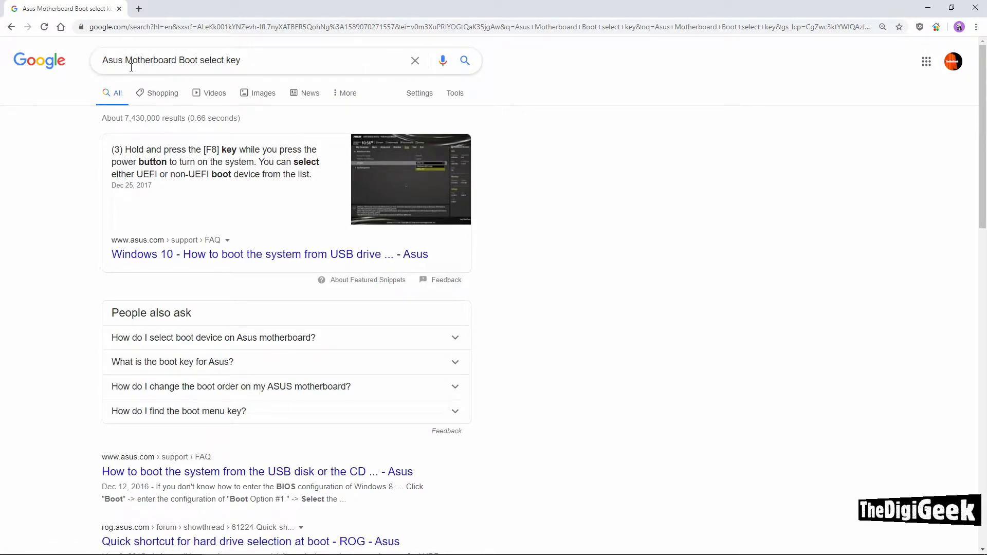
Search Google for "Gigabyte Motherboard Boot select key"
double_click(109, 67)
text(Gigabu)
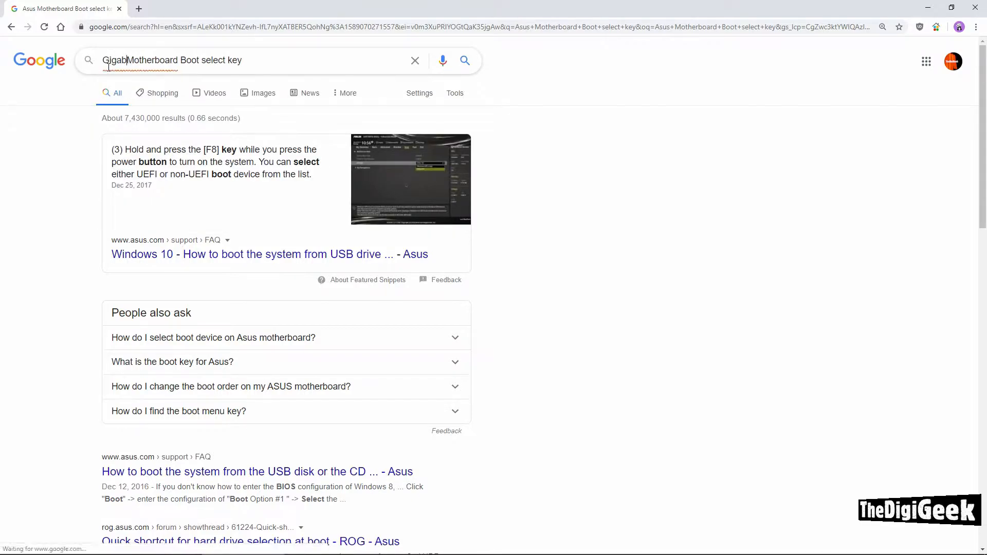
text(te)
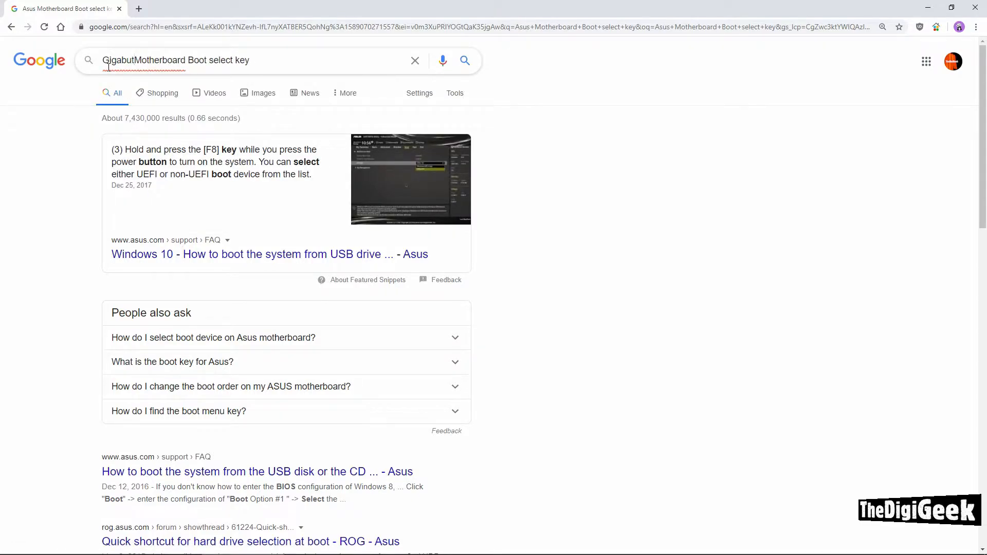
key(Return)
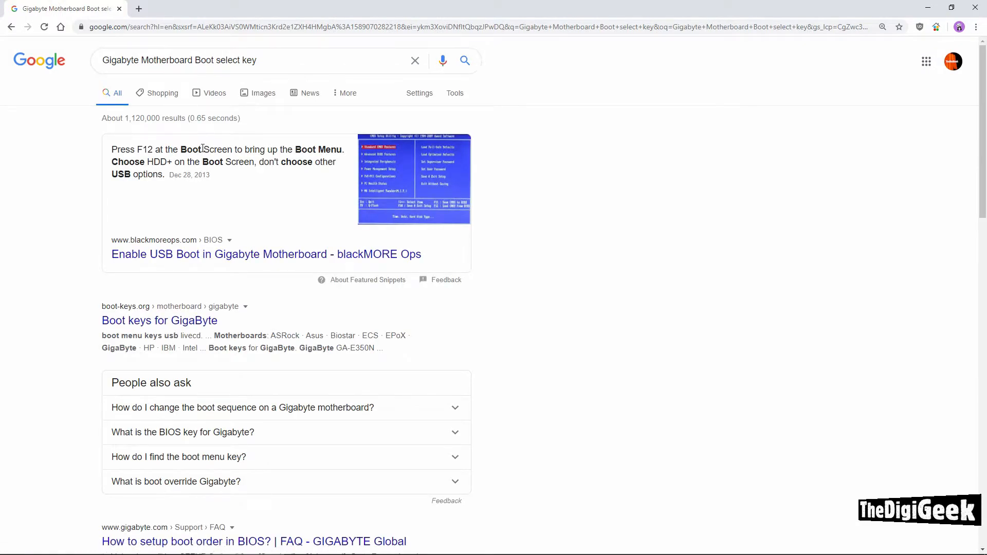
Search Google for "HP Laptop Motherboard Boot select key" and highlight the key instruction in the featured answer
double_click(121, 60)
text(HP lap)
key(BackSpace)
key(BackSpace)
key(BackSpace)
text(Laptop)
key(Return)
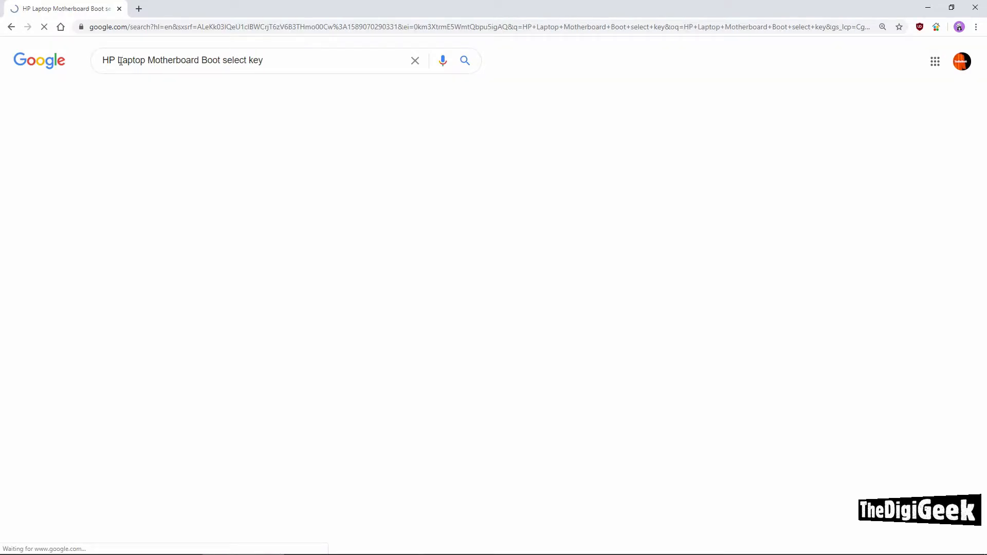
drag(244, 182, 419, 181)
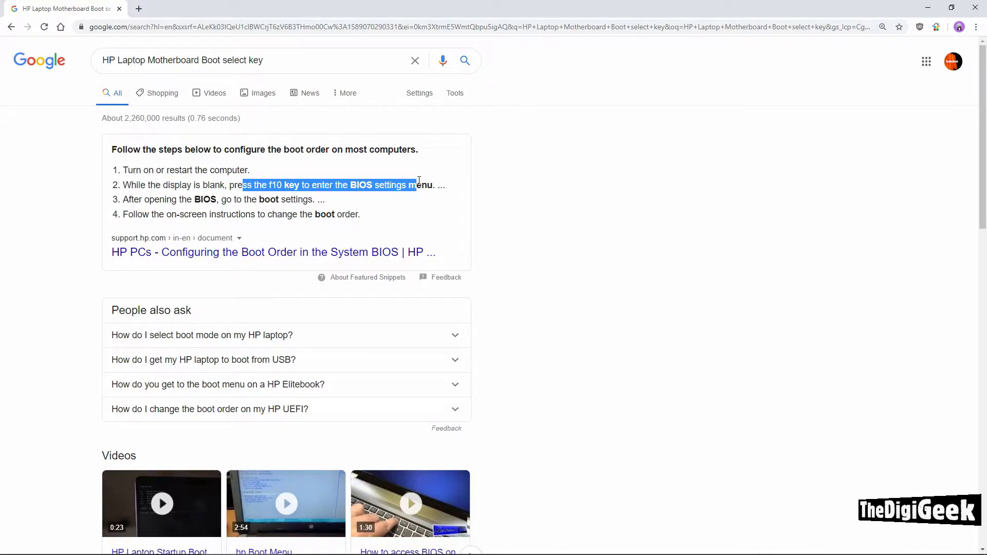
Search Google for "Acer Laptop Motherboard Boot select key"
double_click(105, 60)
text(Acer)
click(464, 62)
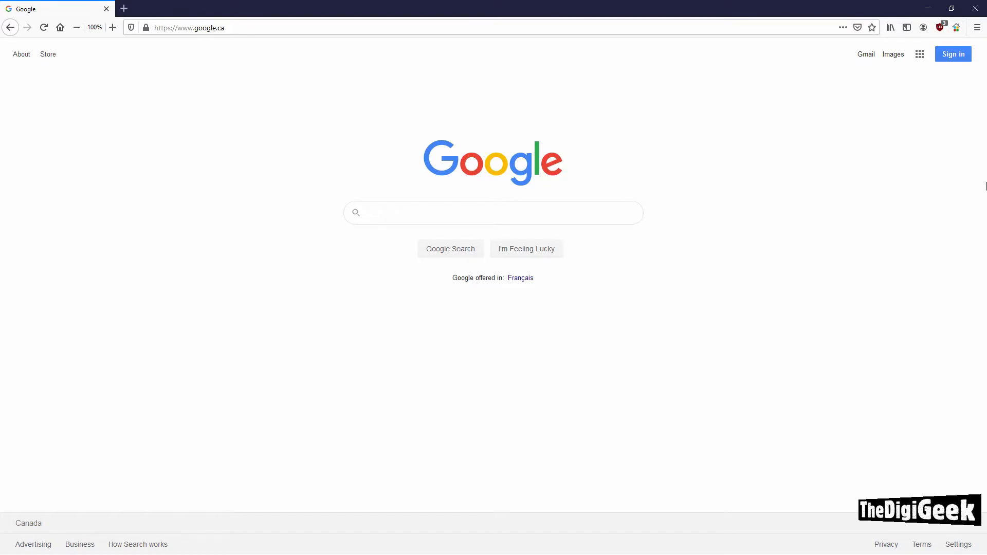
Switch to Firefox and look through the Privacy & Security section of its options
click(977, 27)
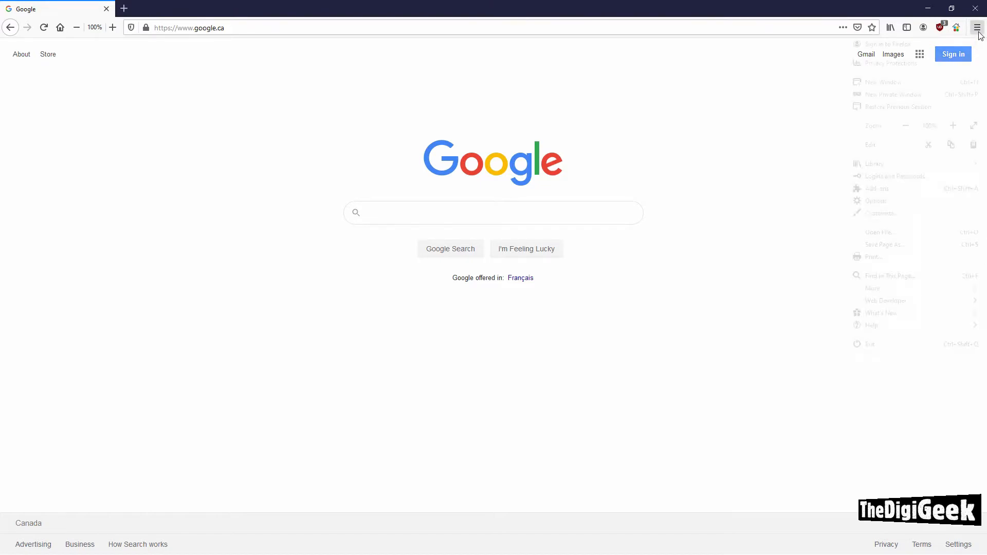
click(911, 208)
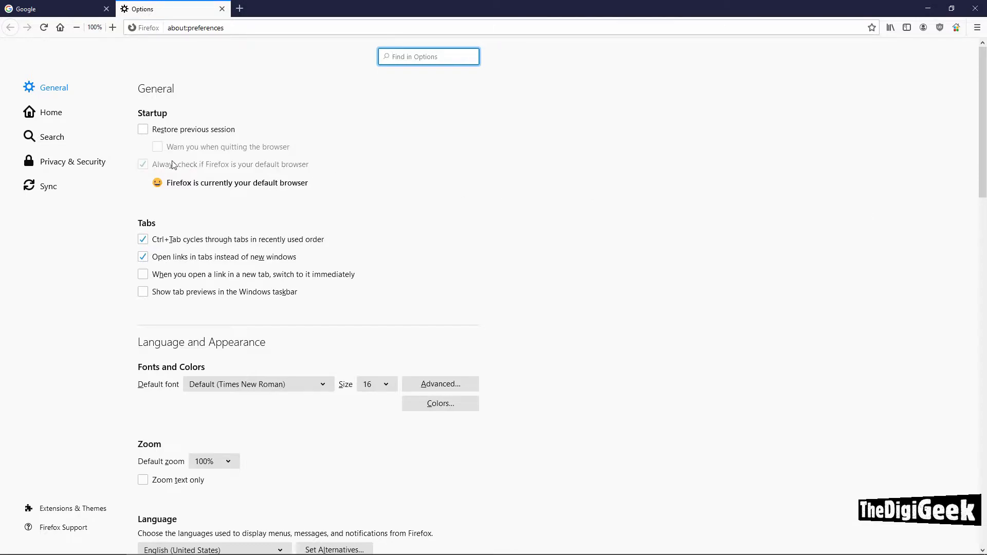
click(71, 162)
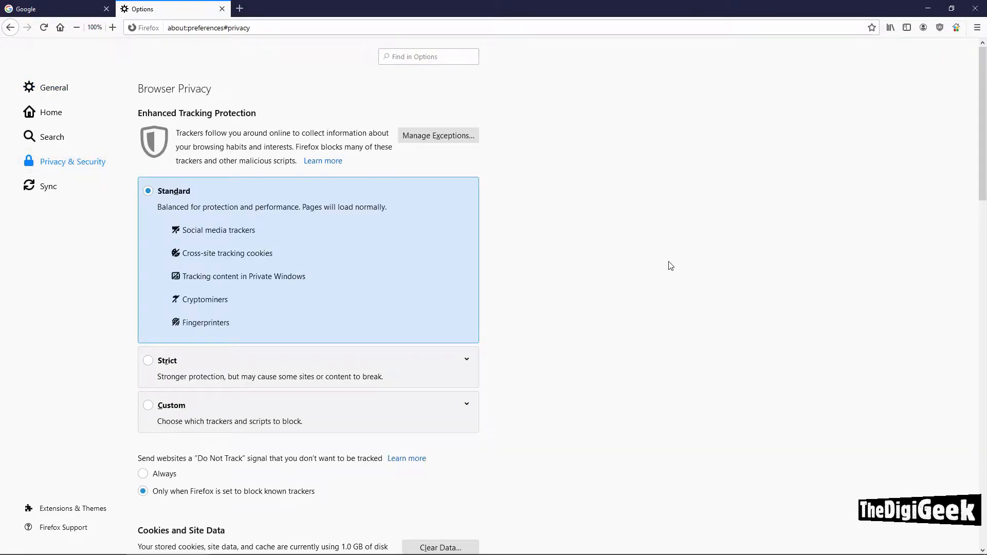
scroll(674, 268, down, 3)
scroll(675, 268, down, 5)
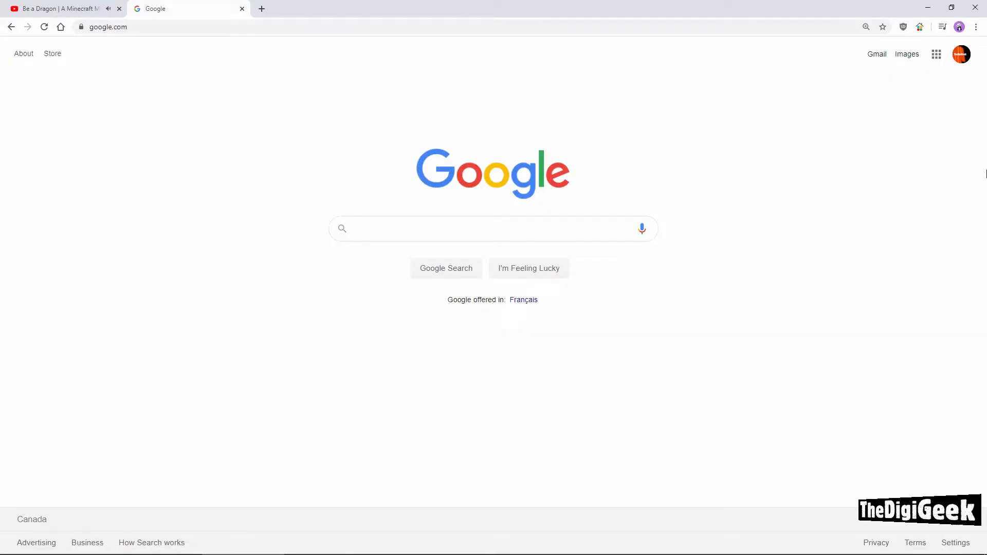
Switch to Chrome and open its settings
click(976, 26)
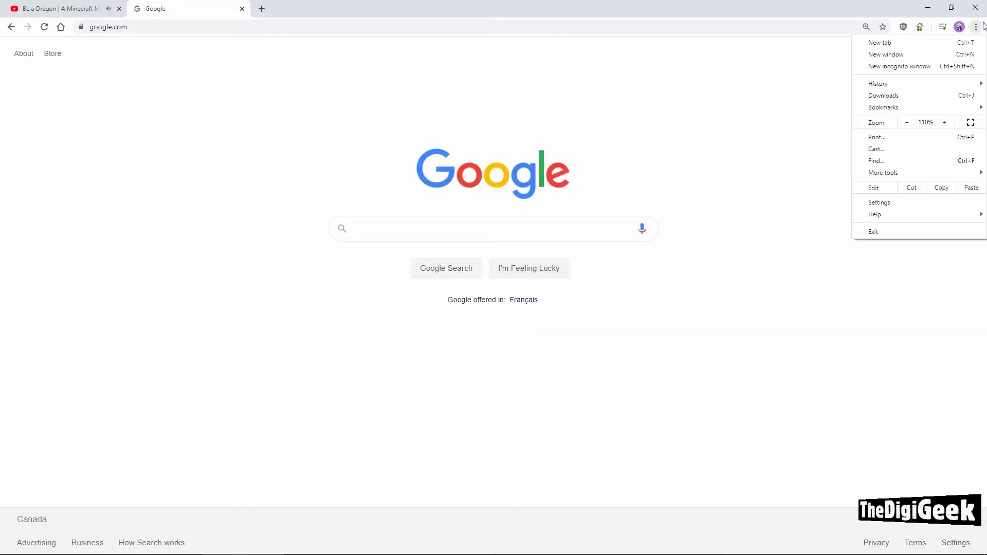
click(895, 202)
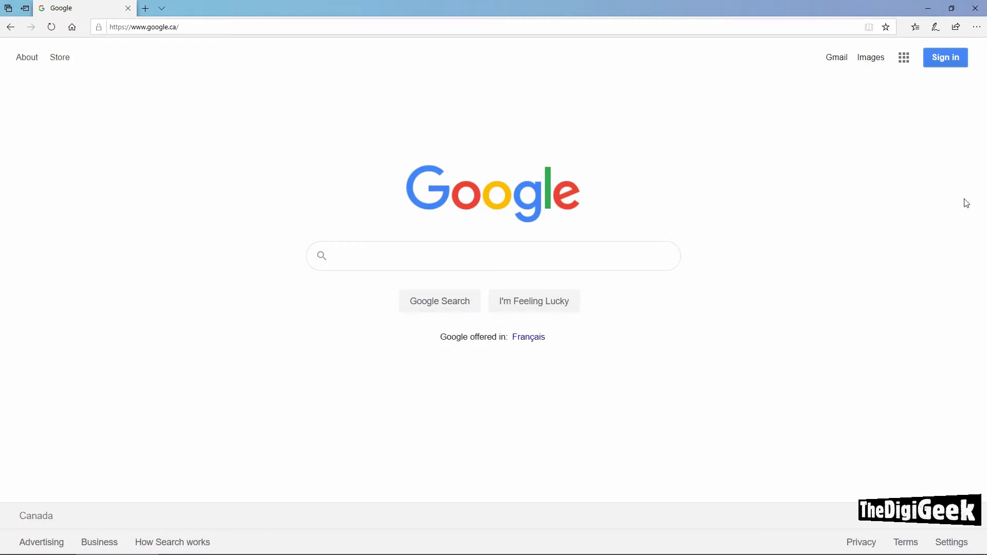
Switch to Microsoft Edge, view its Passwords & autofill settings, and close the settings
click(977, 27)
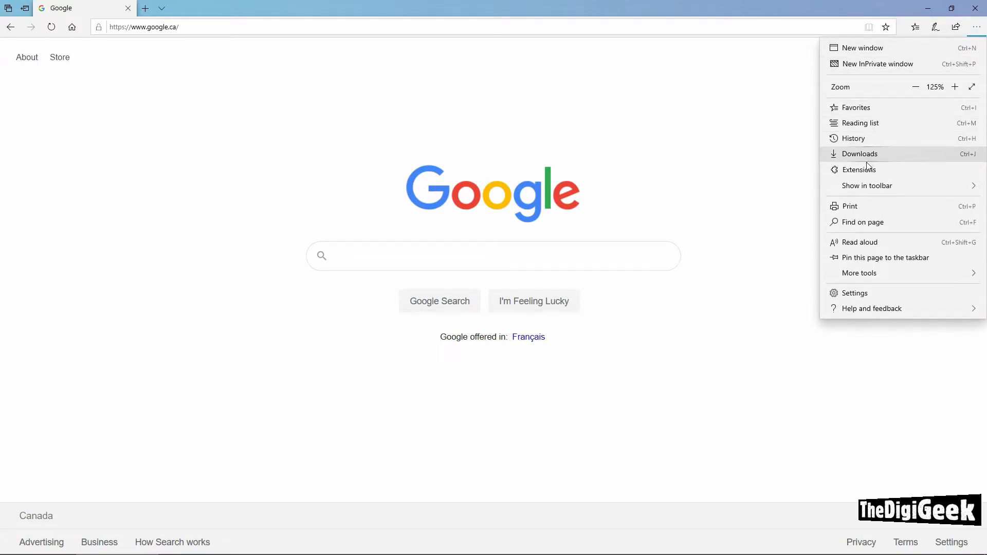
click(856, 294)
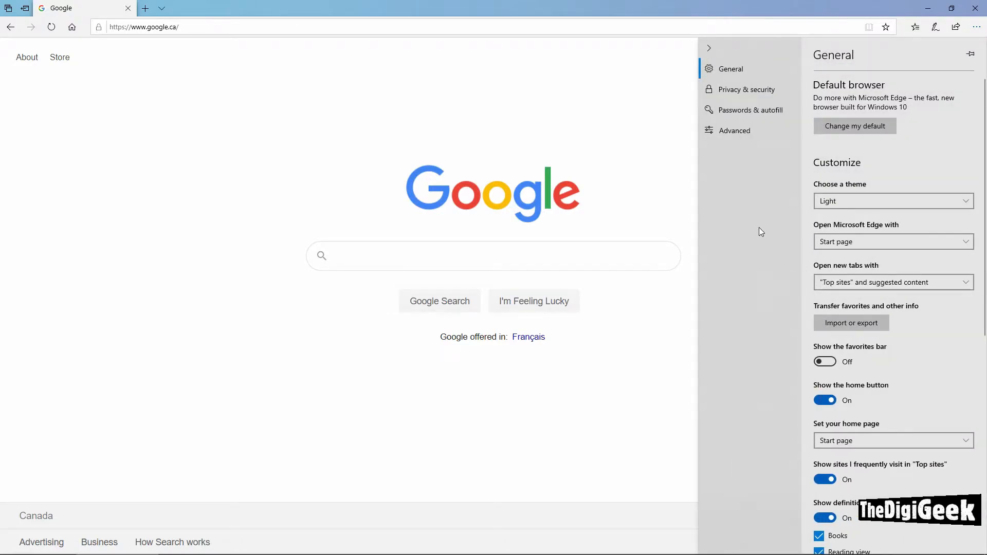
click(785, 113)
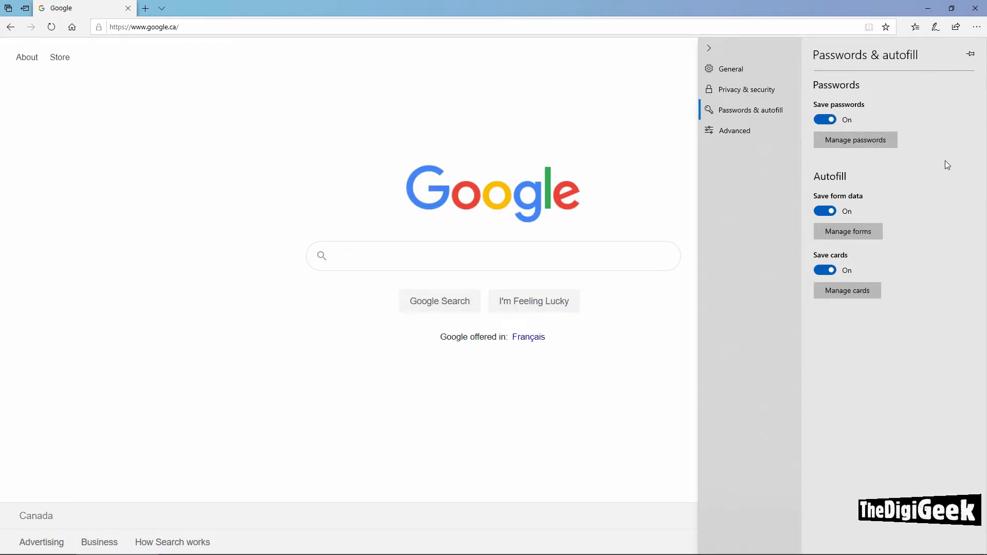
click(665, 124)
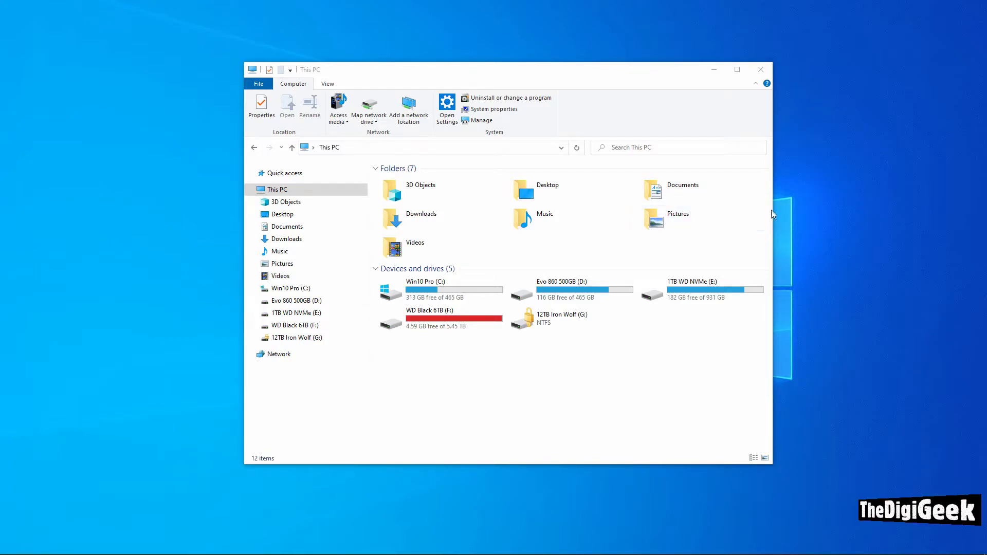
Close the This PC window and choose KingstonDataTraveler 2.0PMAP as the boot device at startup
click(770, 70)
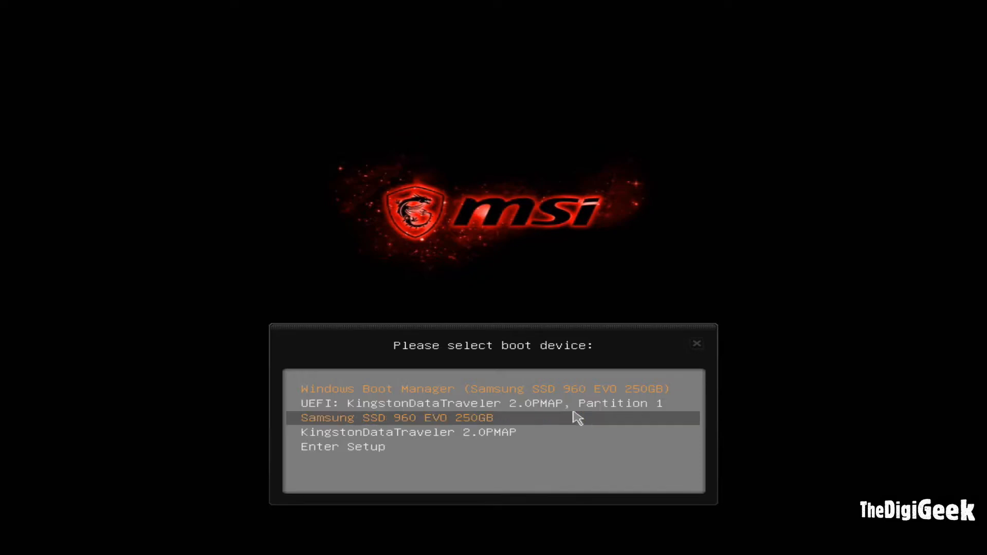
click(533, 437)
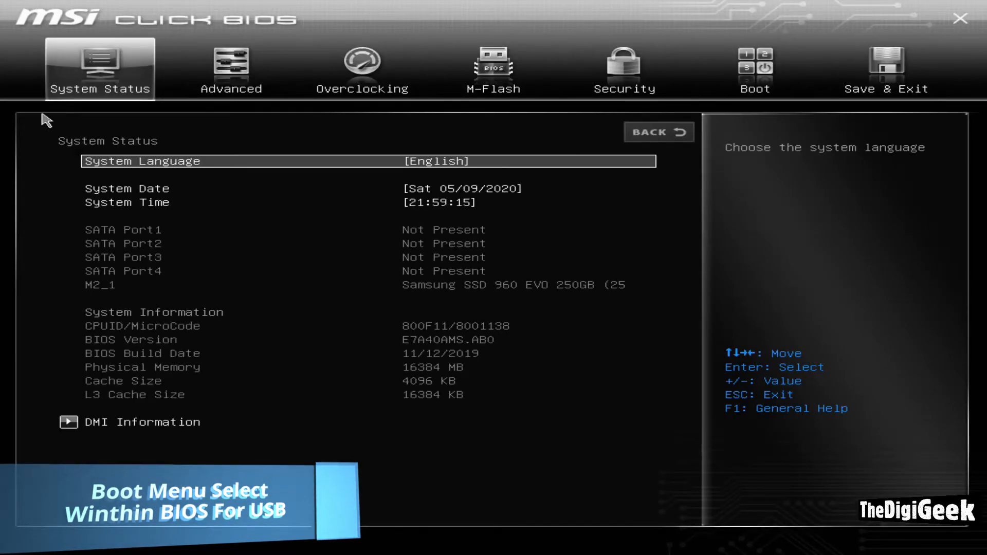
Go to the Boot settings in the MSI BIOS and select Boot Option #1
key(Right)
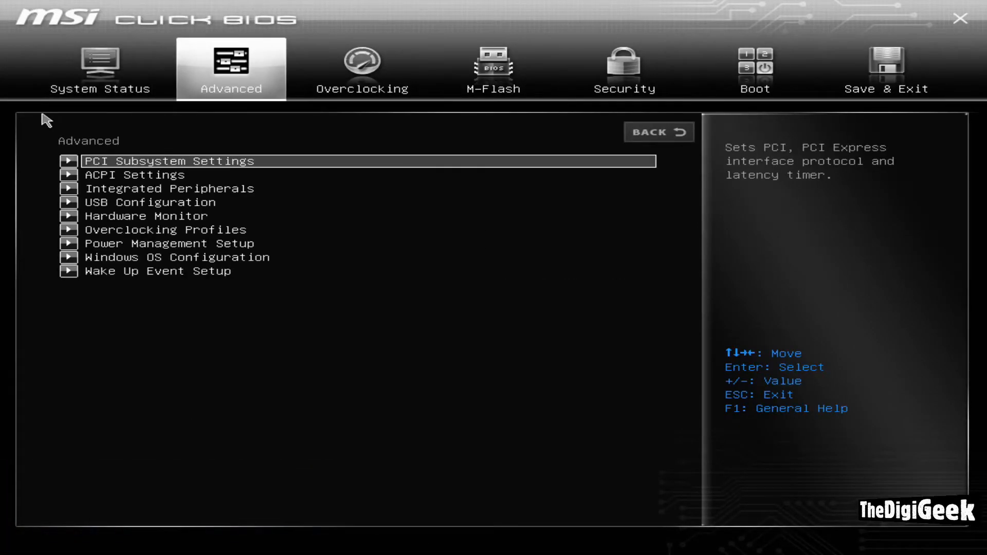
key(Right)
key(Right)
key(Right)
key(Right)
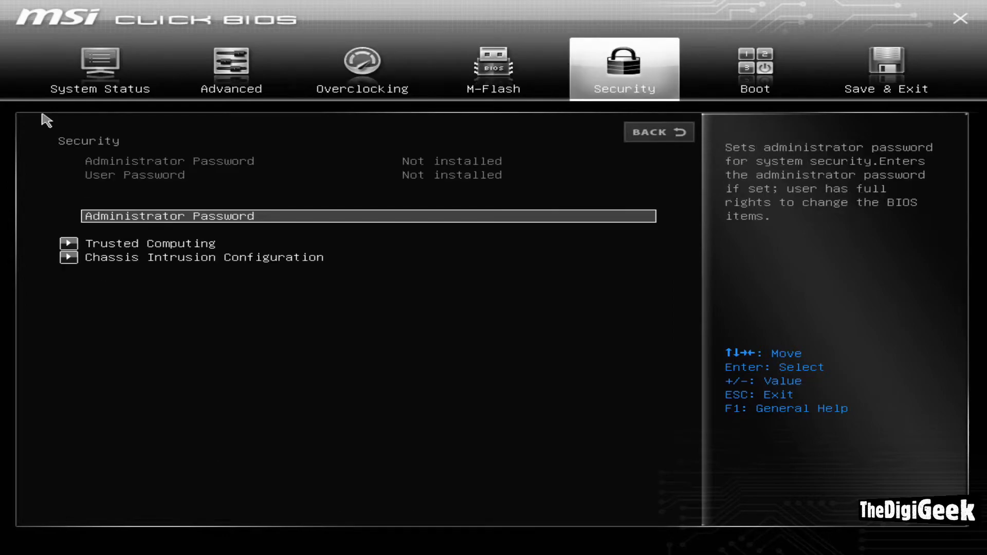
key(Down)
key(Down)
key(Down)
key(Down)
key(Down)
key(Down)
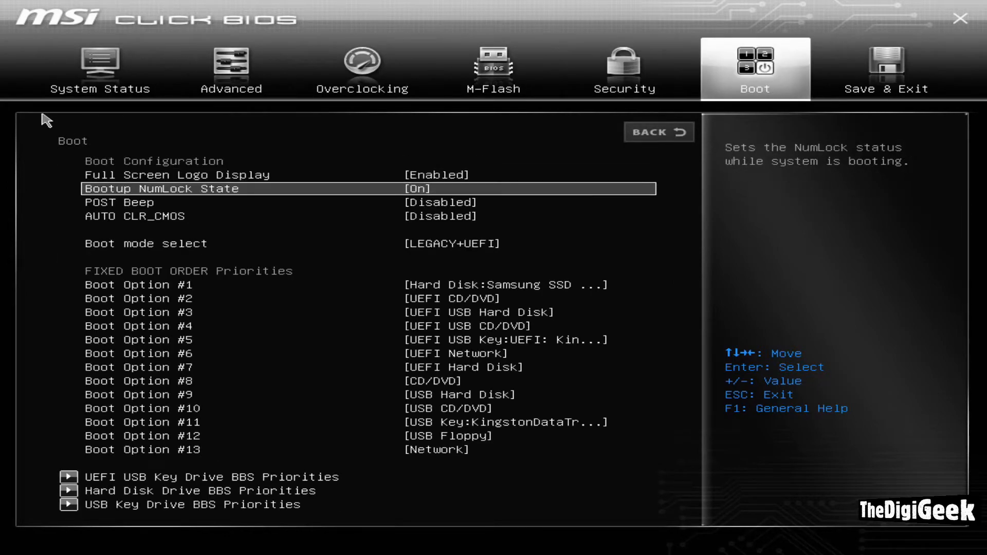
key(Up)
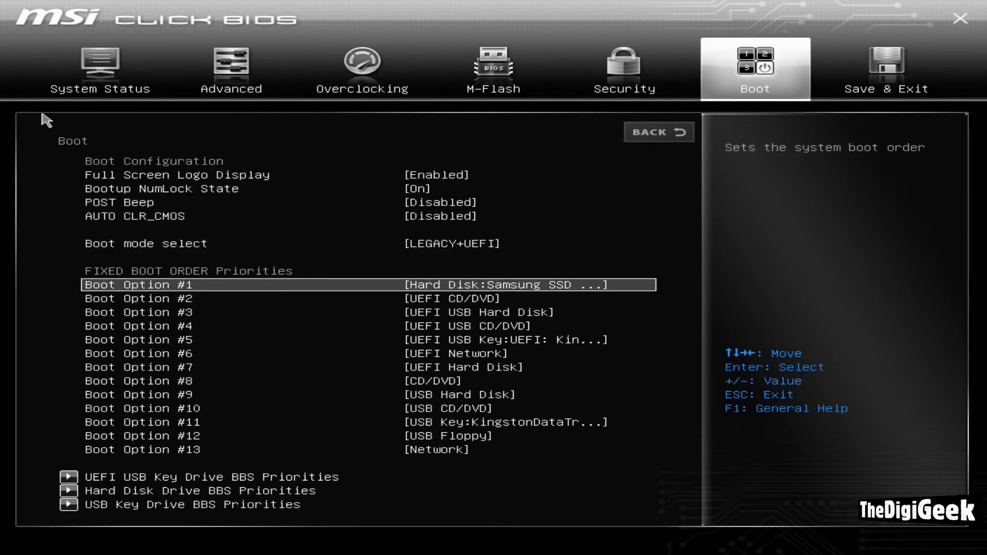
Set Boot Option #1 to USB Key:KingstonDataTraveler 2.0PMAP
click(453, 284)
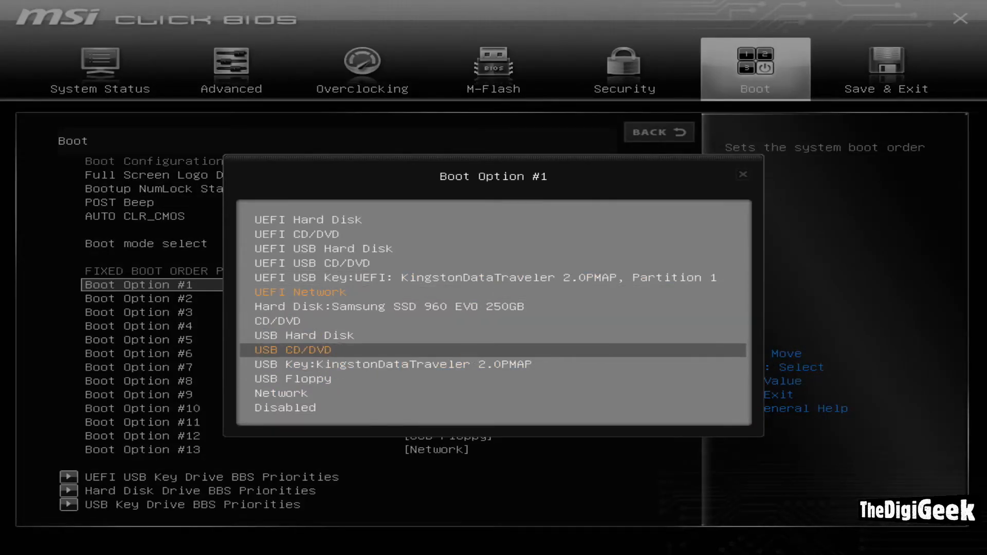
key(Up)
key(Up)
key(Up)
key(Up)
key(Up)
key(Up)
key(Up)
key(Up)
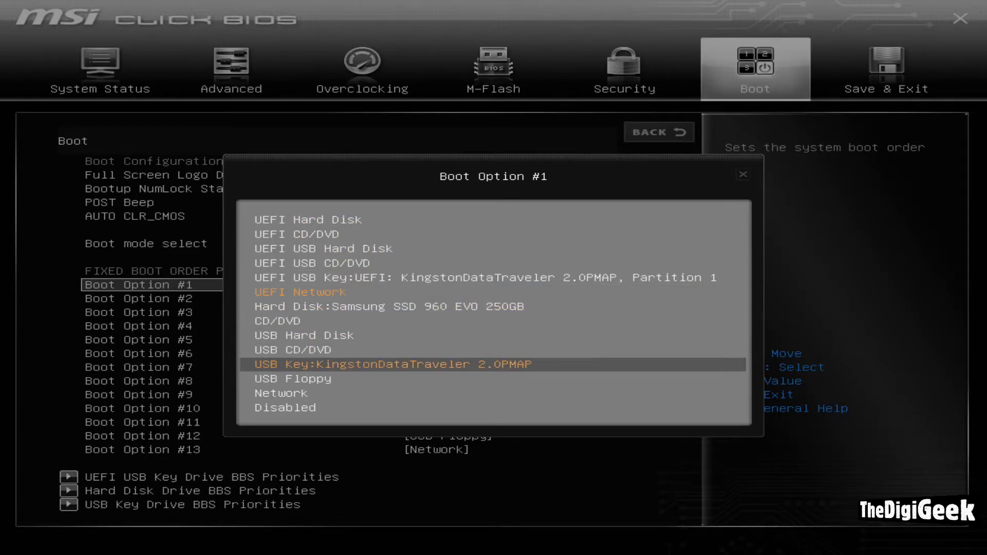
click(445, 374)
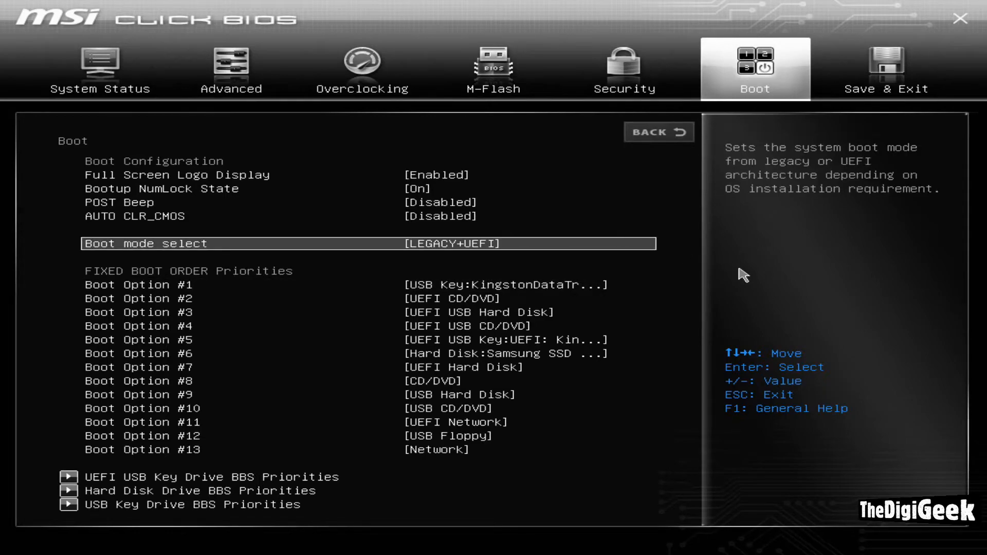
Save the BIOS changes and reboot the computer, confirming the reset
click(853, 92)
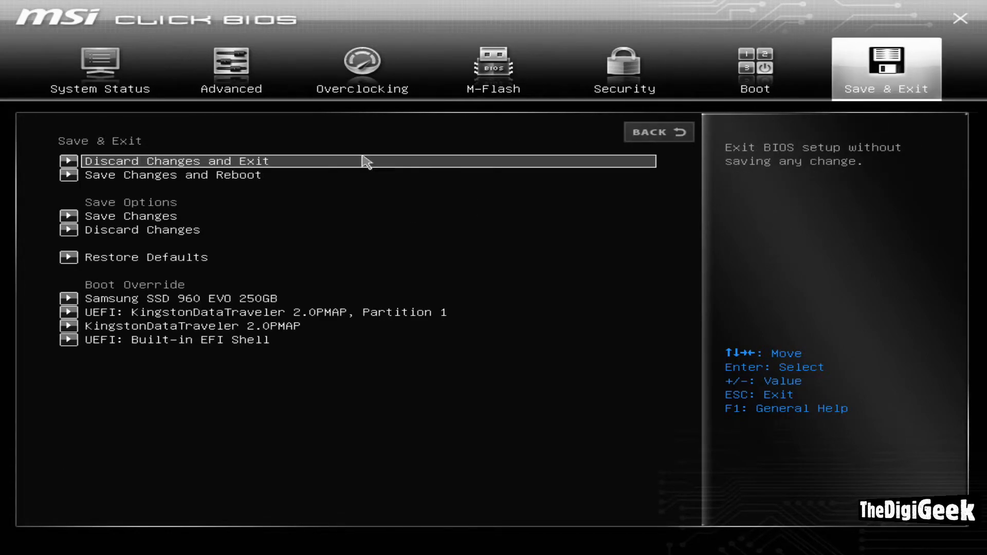
click(208, 176)
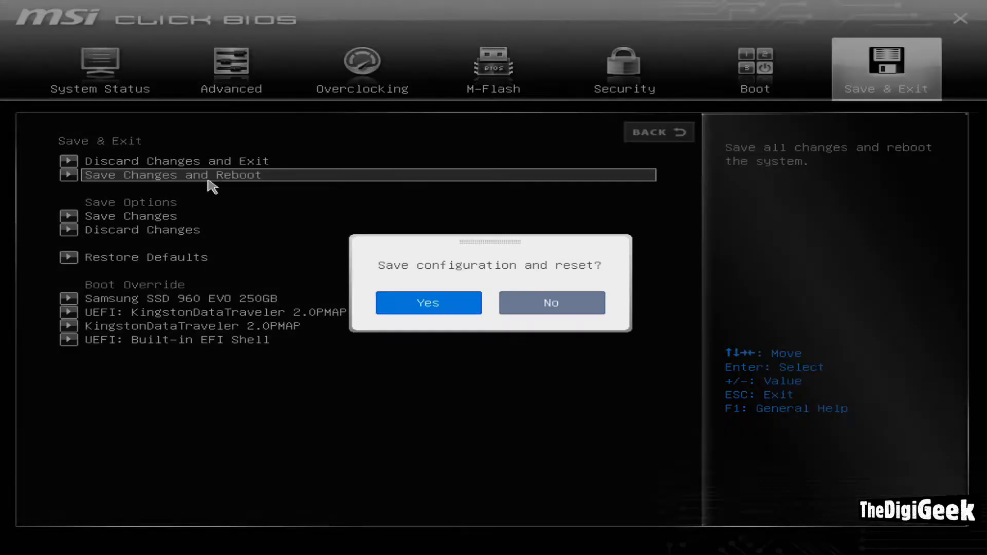
click(409, 302)
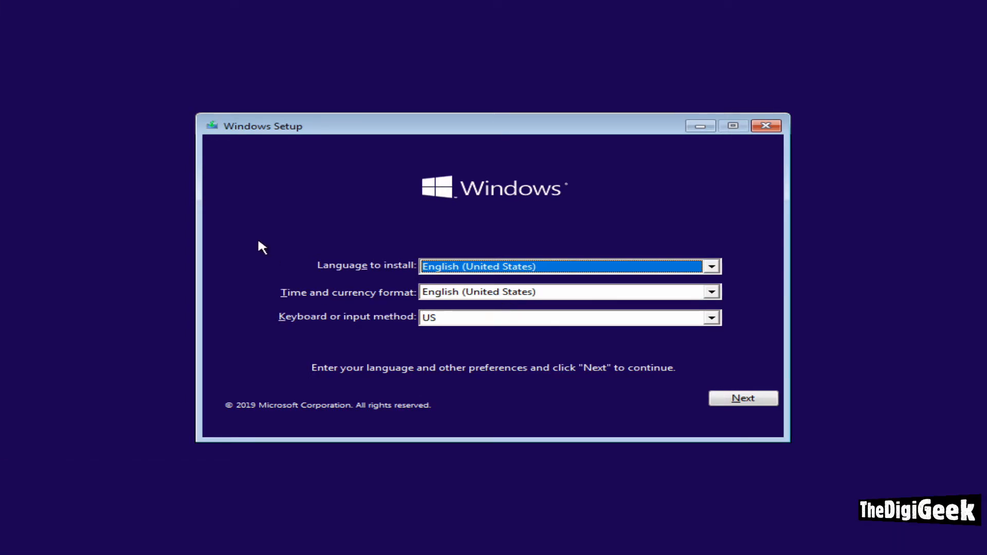
Set the time and currency format to English (Canada) in Windows Setup and start the installation
click(449, 291)
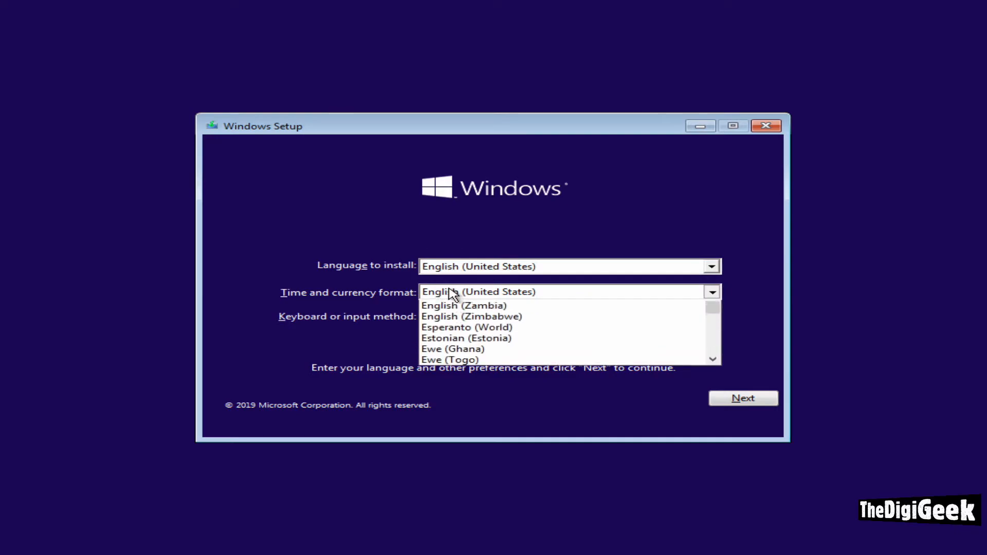
scroll(530, 340, up, 12)
scroll(530, 340, up, 13)
scroll(534, 340, up, 5)
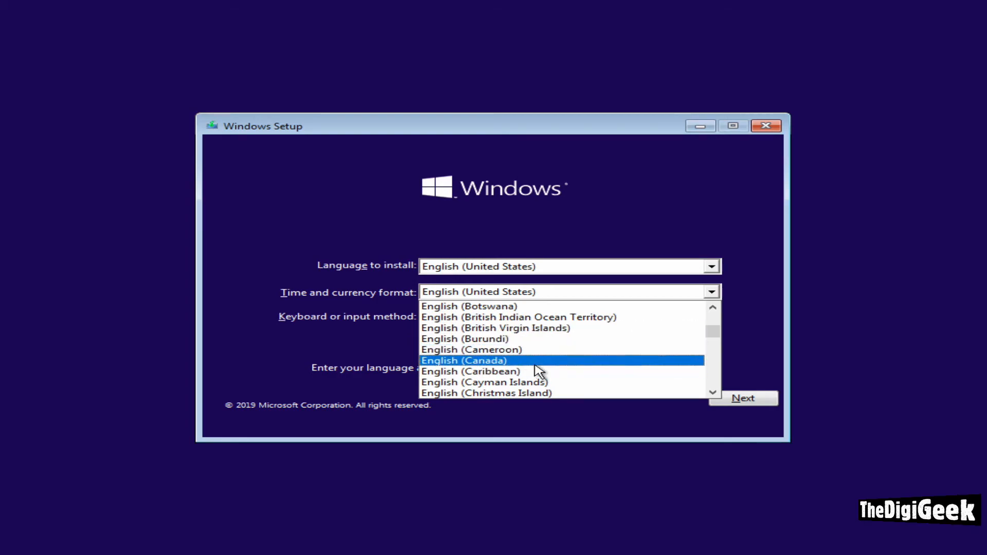
click(535, 363)
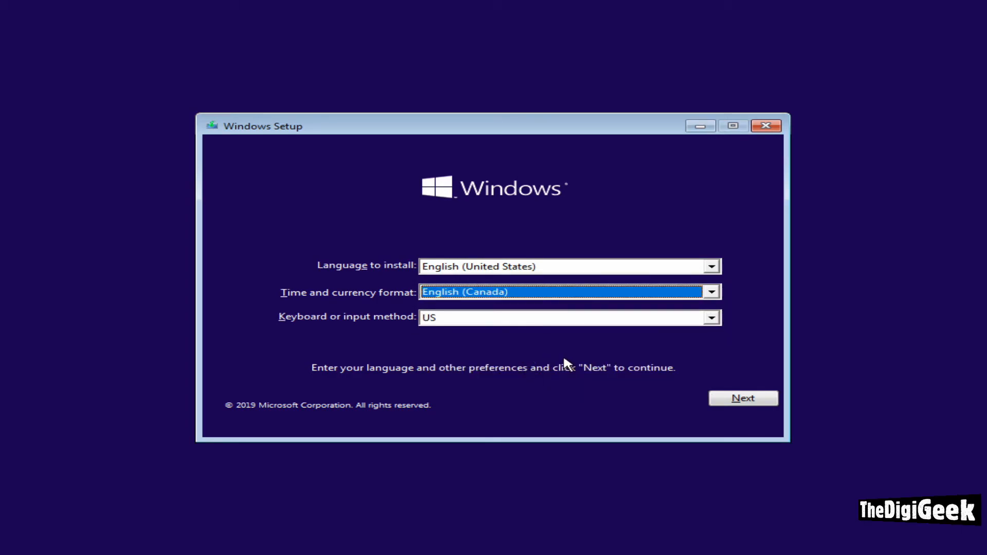
click(735, 400)
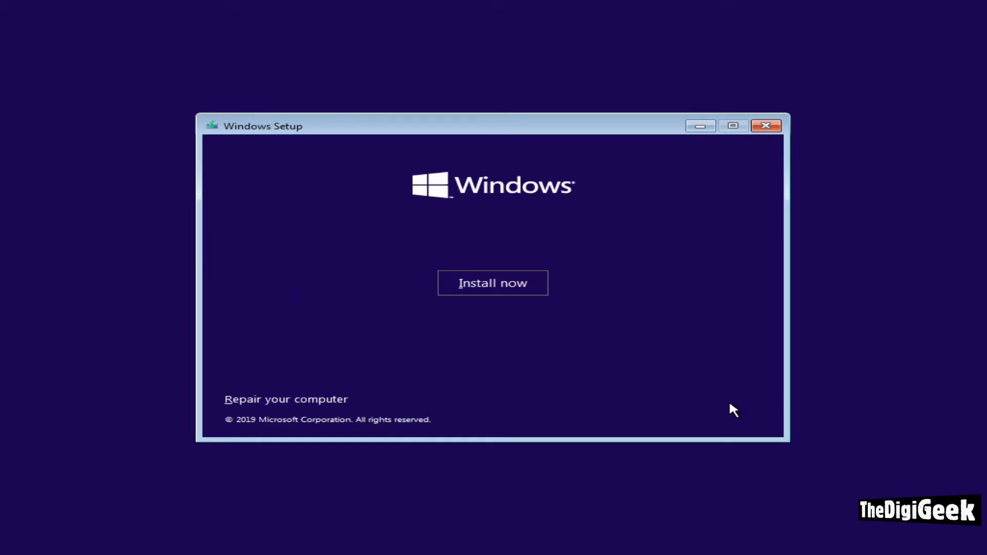
click(478, 292)
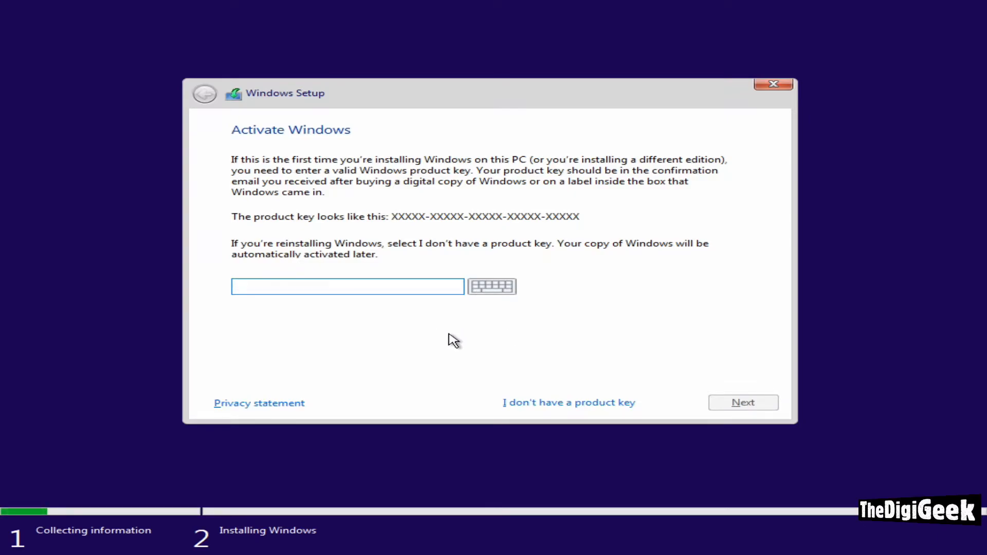
Continue without a product key and choose Windows 10 Pro as the operating system to install
click(599, 403)
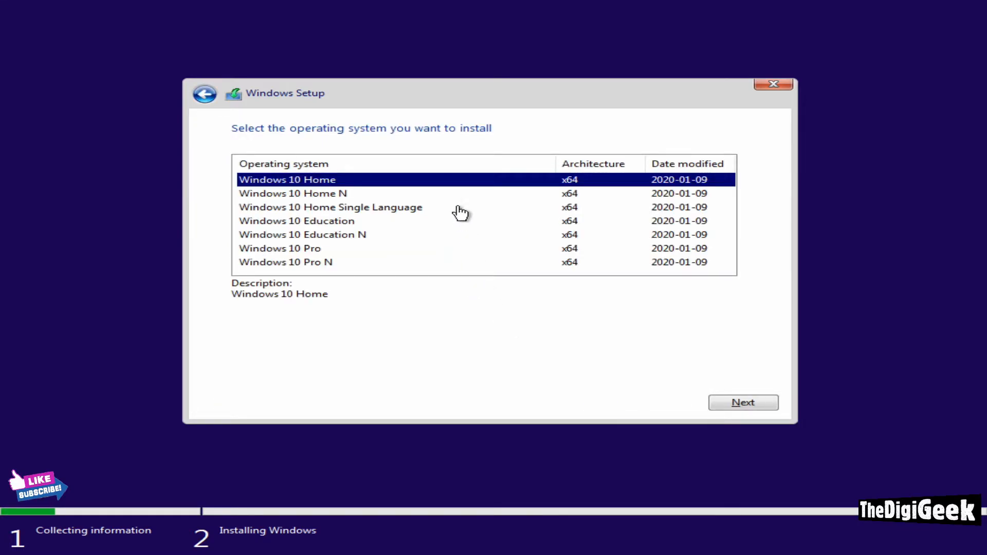
click(449, 250)
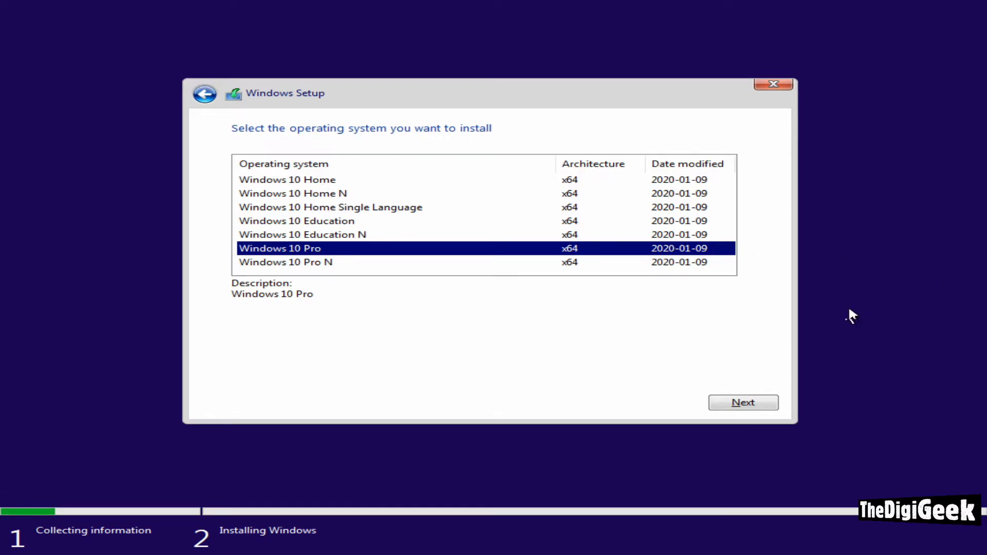
click(742, 401)
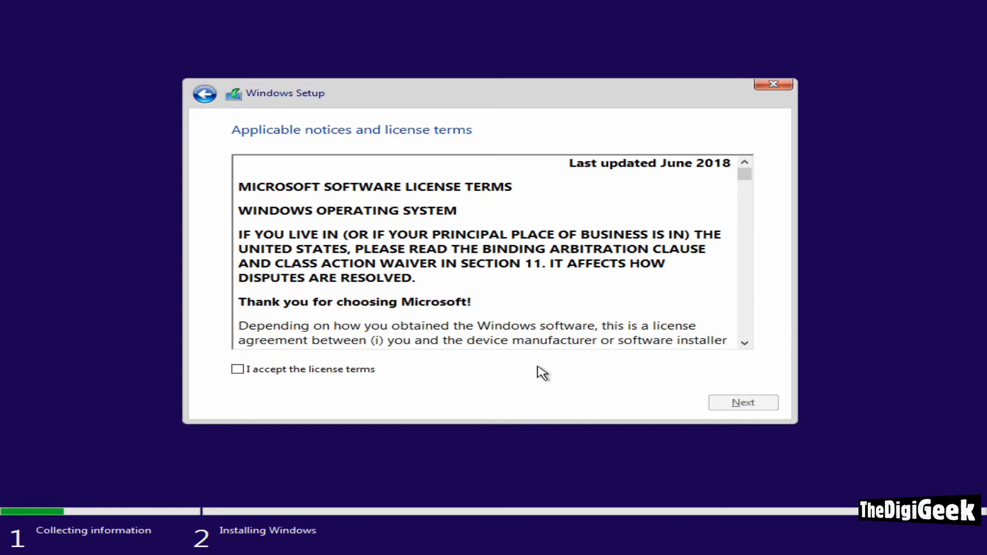
Accept the license terms and choose the Custom: Install Windows only (advanced) installation type
click(348, 370)
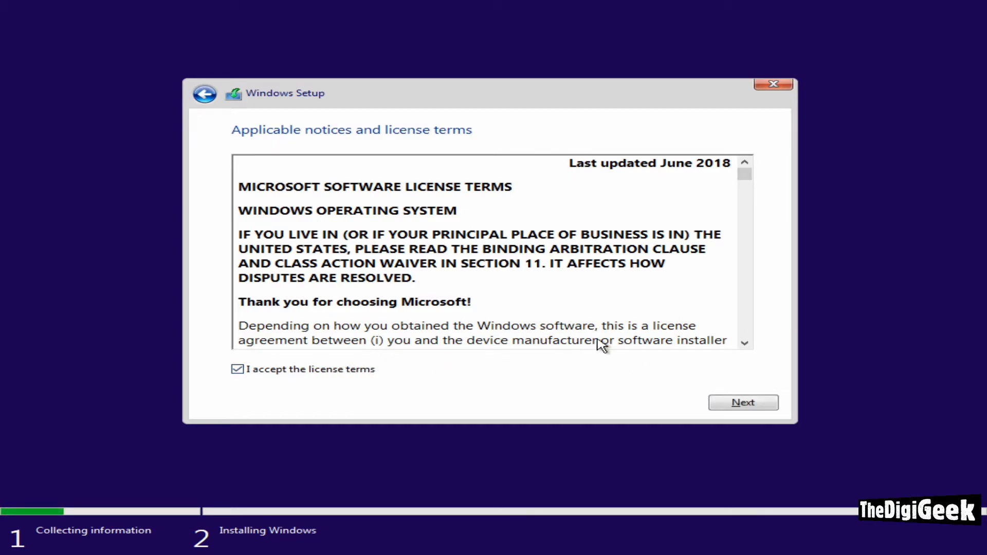
click(753, 403)
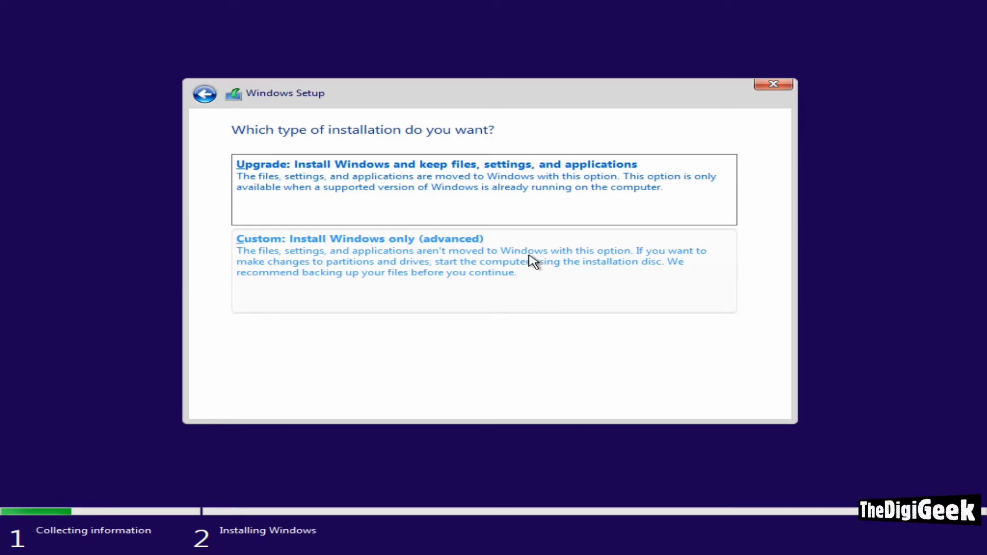
click(565, 268)
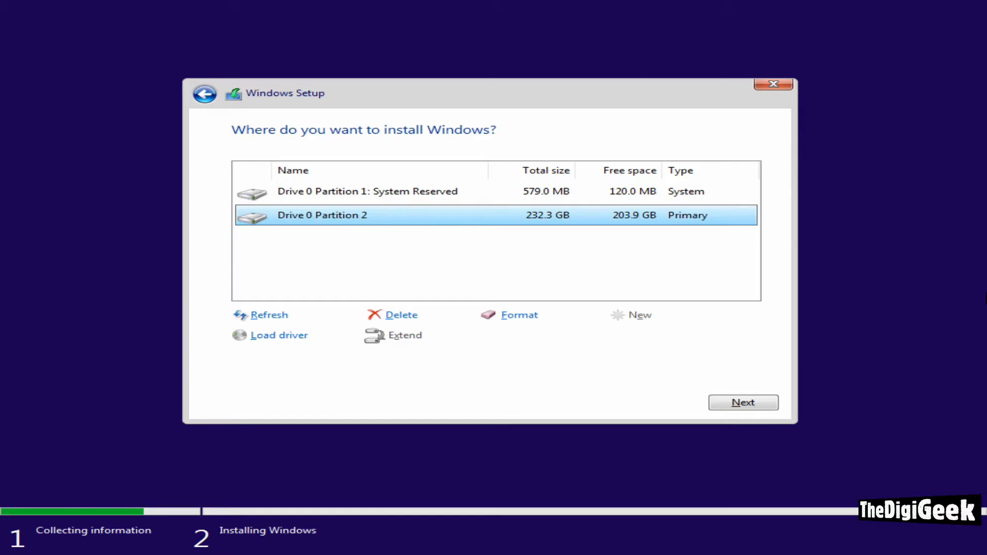
Delete Drive 0 Partition 2 and the System Reserved partition, and start installing Windows on the Drive 0 unallocated space
click(394, 315)
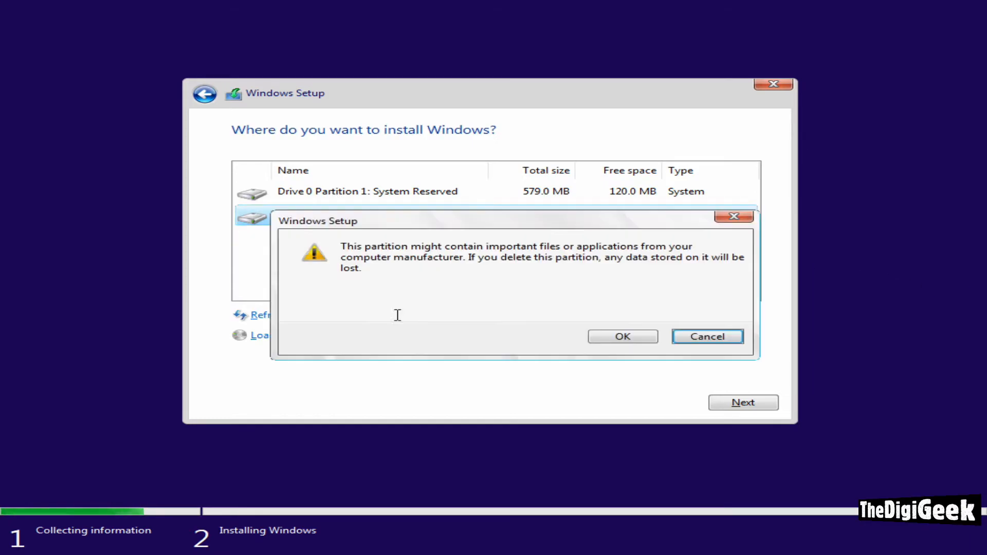
click(624, 349)
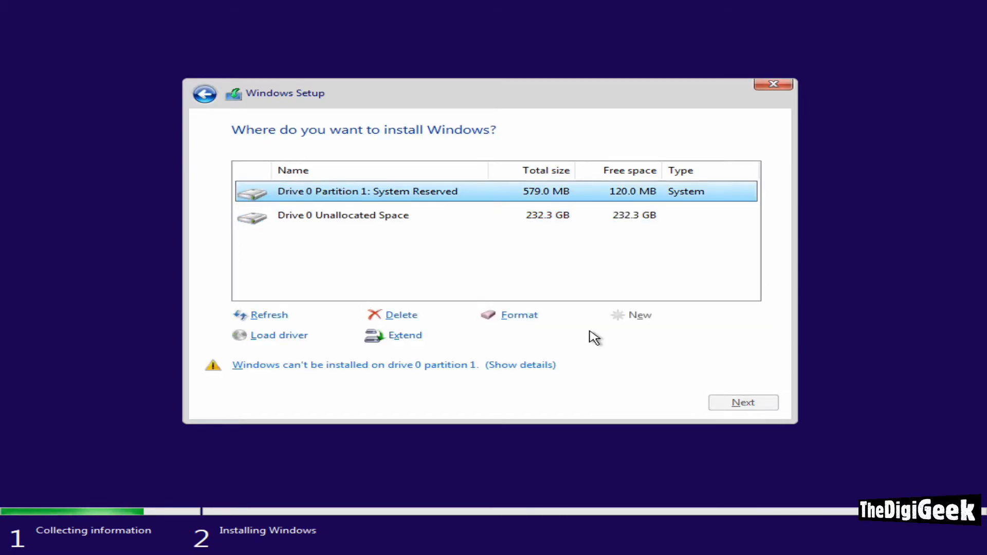
click(410, 317)
click(601, 337)
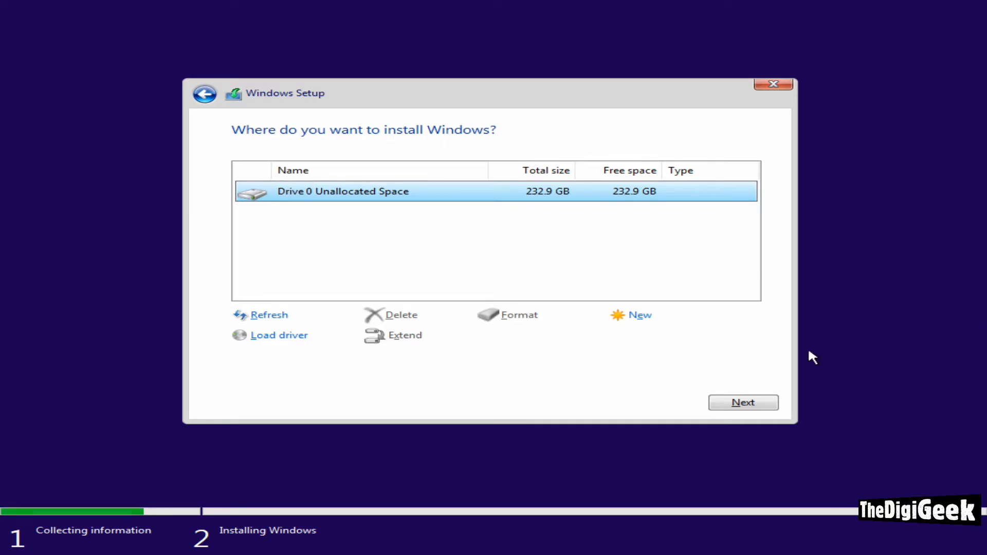
click(727, 400)
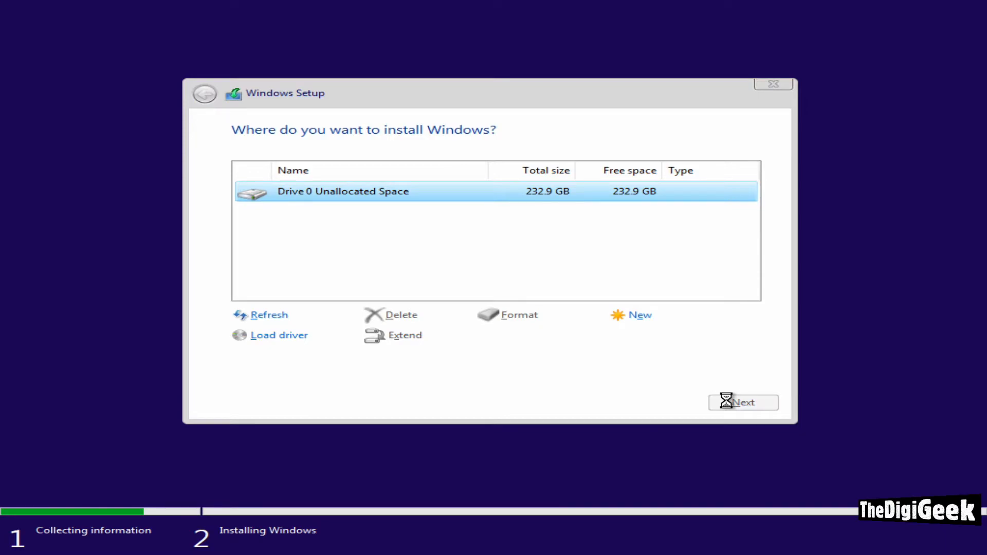
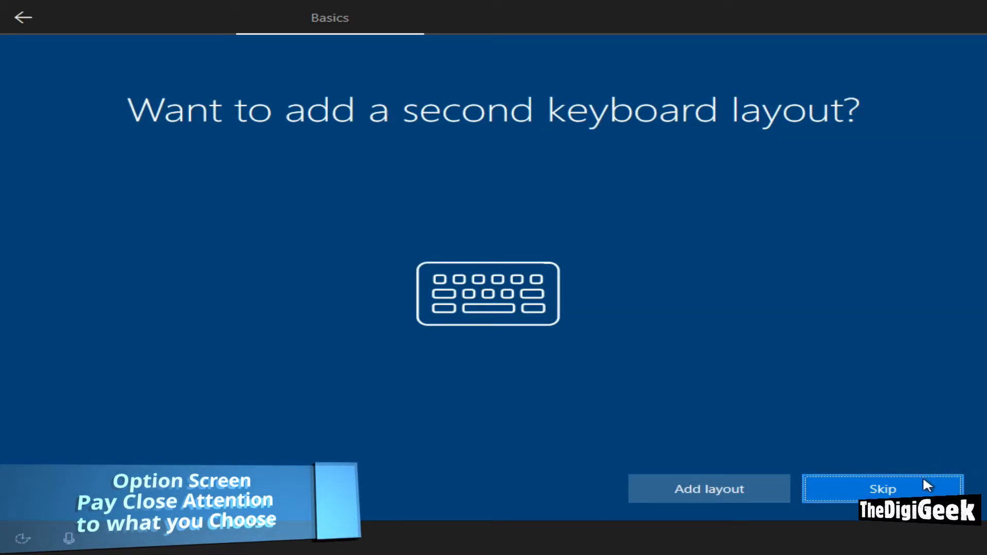
Skip the second keyboard layout and continue with limited setup without an internet connection
click(924, 477)
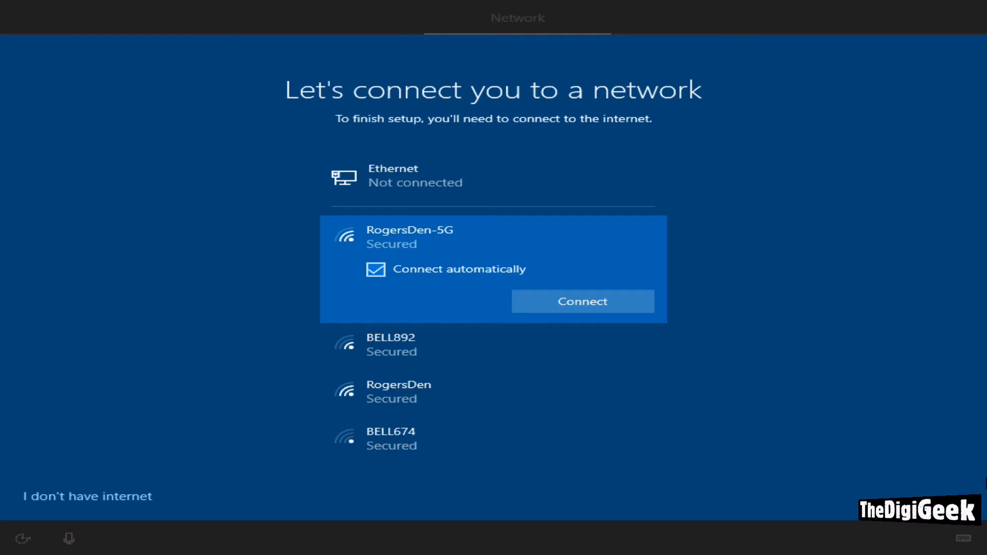
click(100, 497)
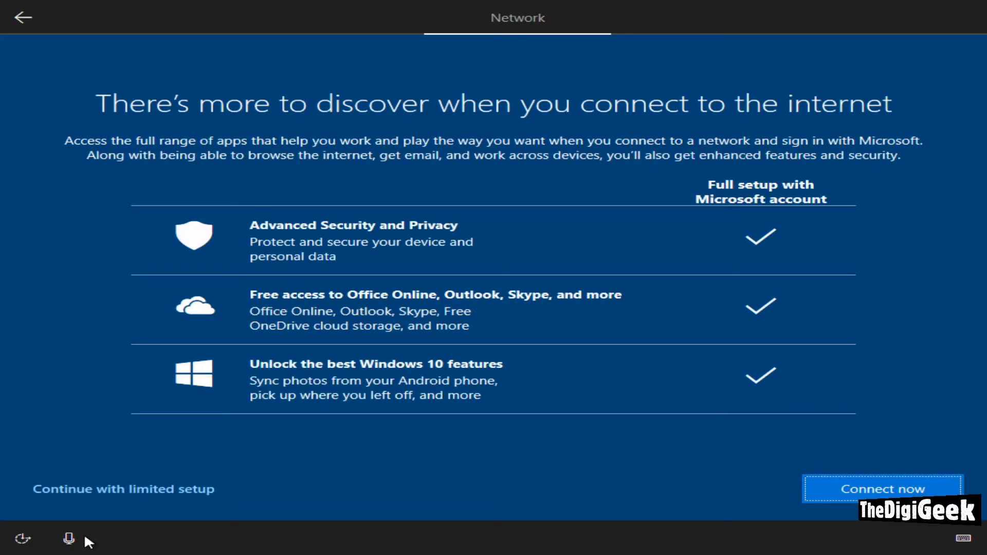
click(150, 502)
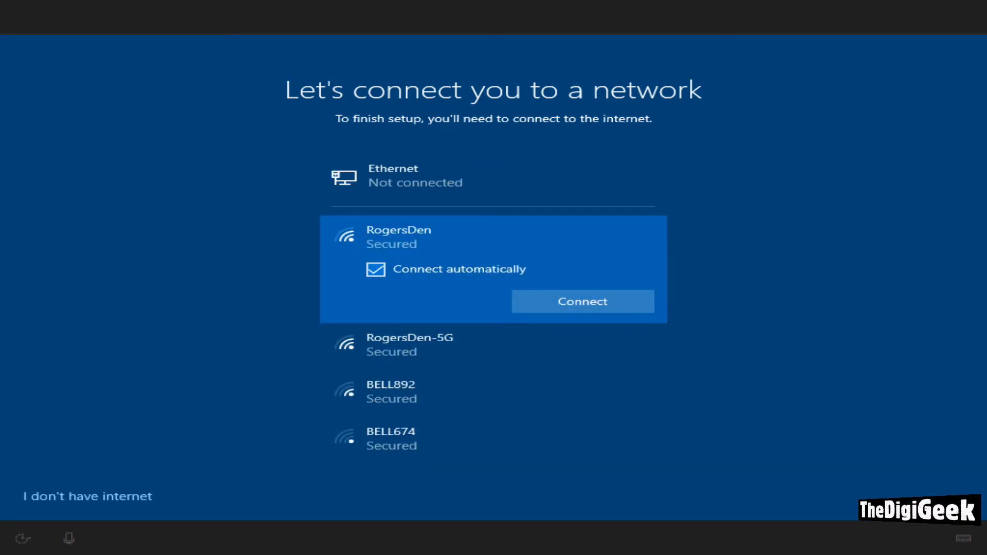
click(110, 498)
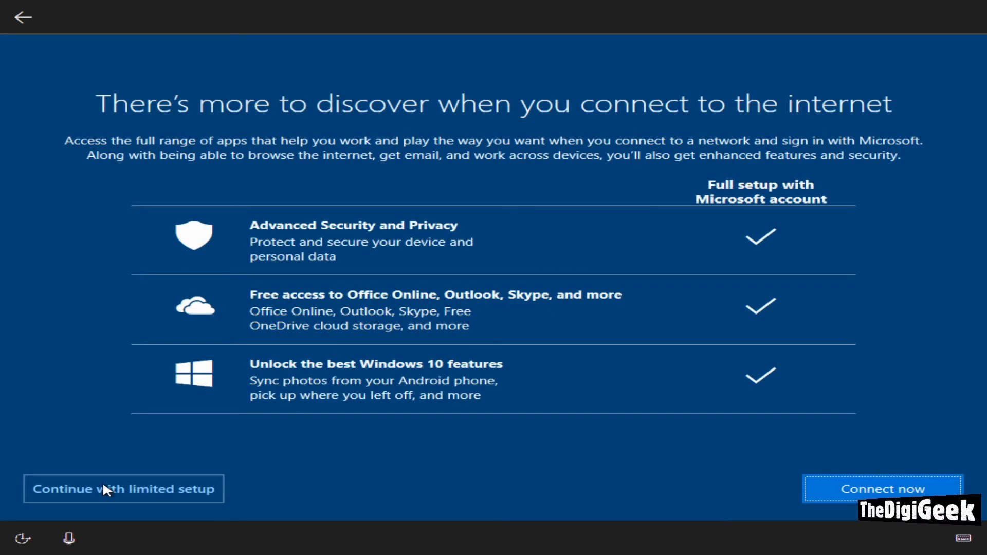
click(104, 485)
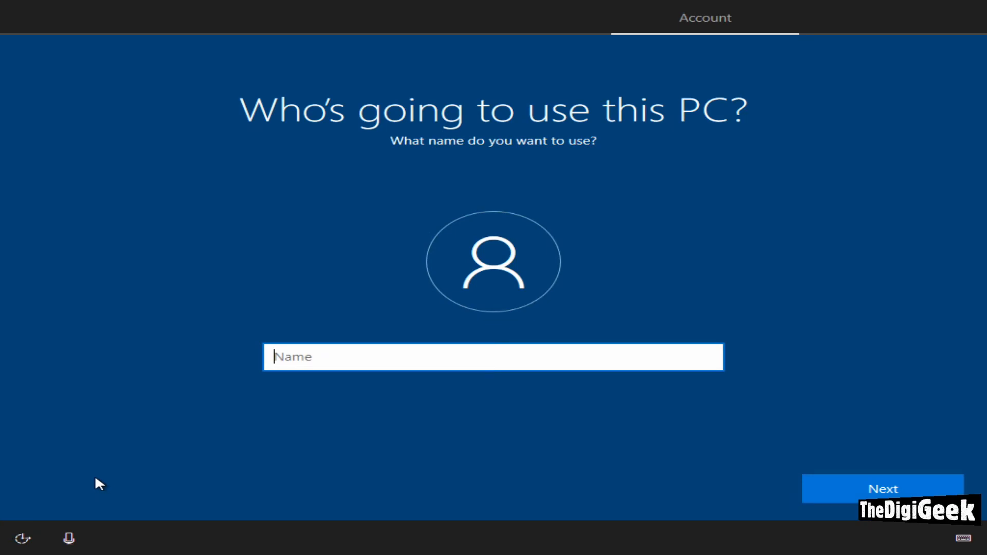
Create a local account named GamingPC and leave its password blank
text(GamingPC)
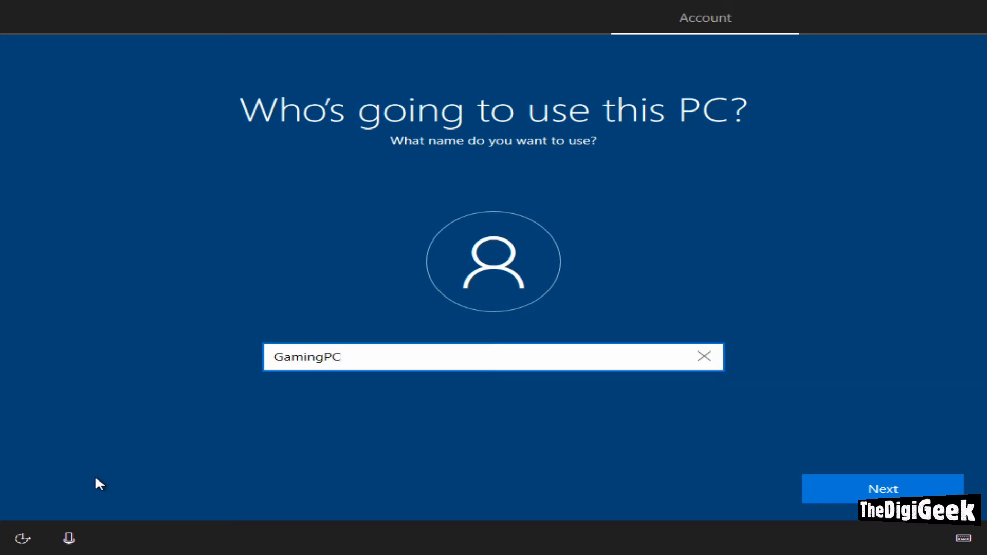
click(846, 476)
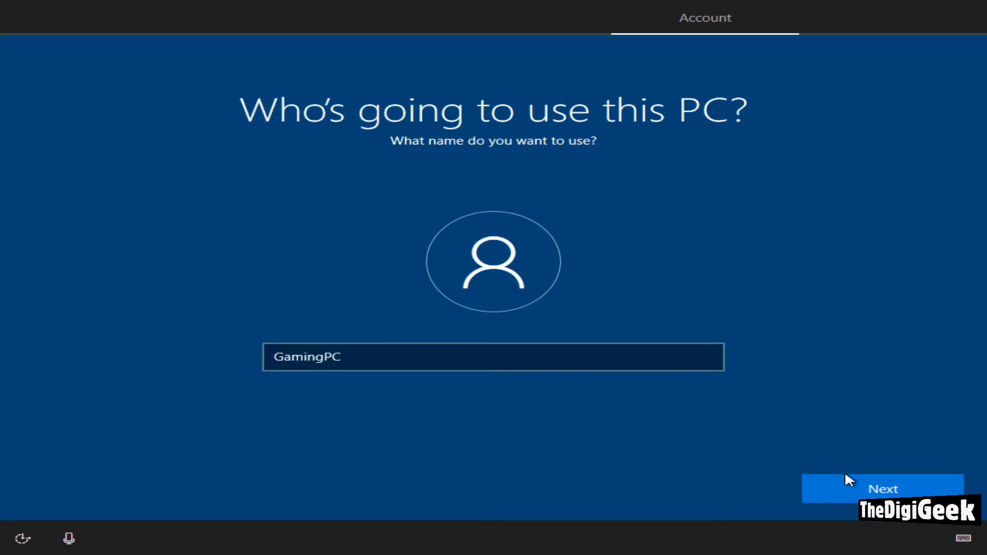
click(847, 481)
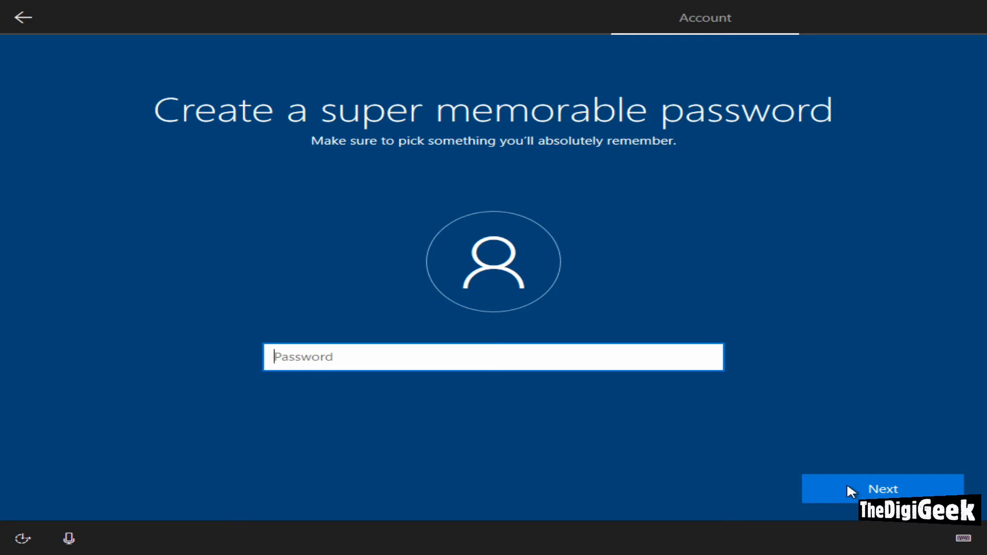
click(848, 487)
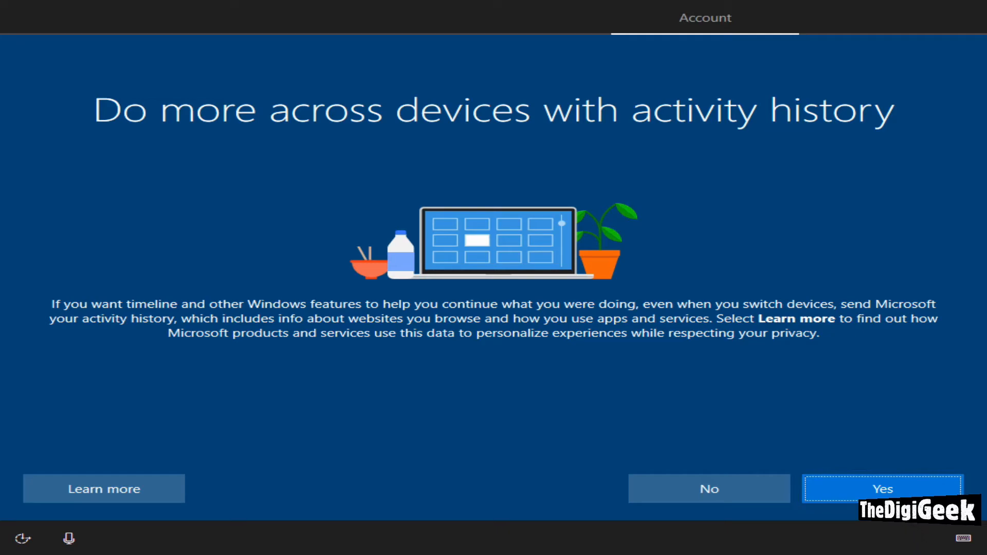
Decline activity history, the Cortana digital assistant and online speech recognition
click(731, 497)
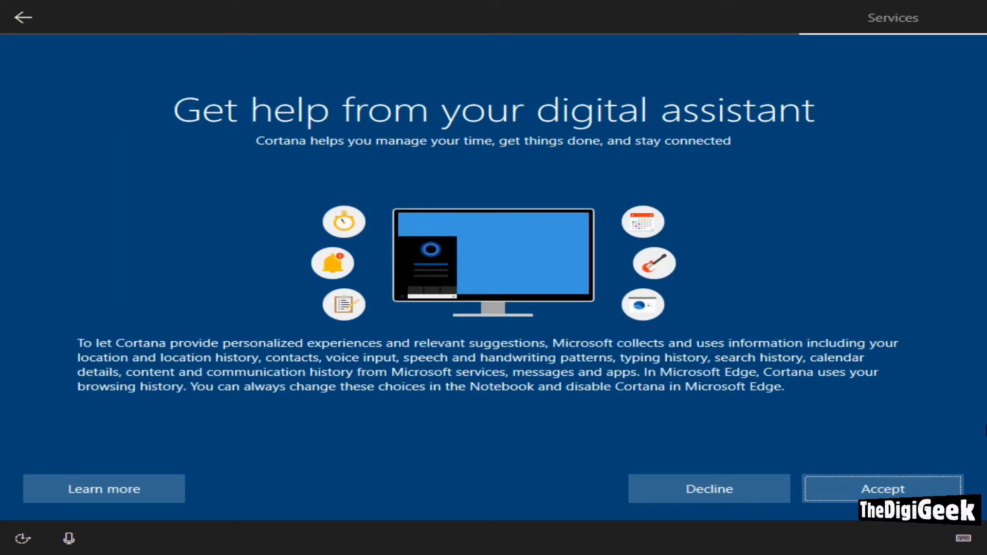
click(732, 487)
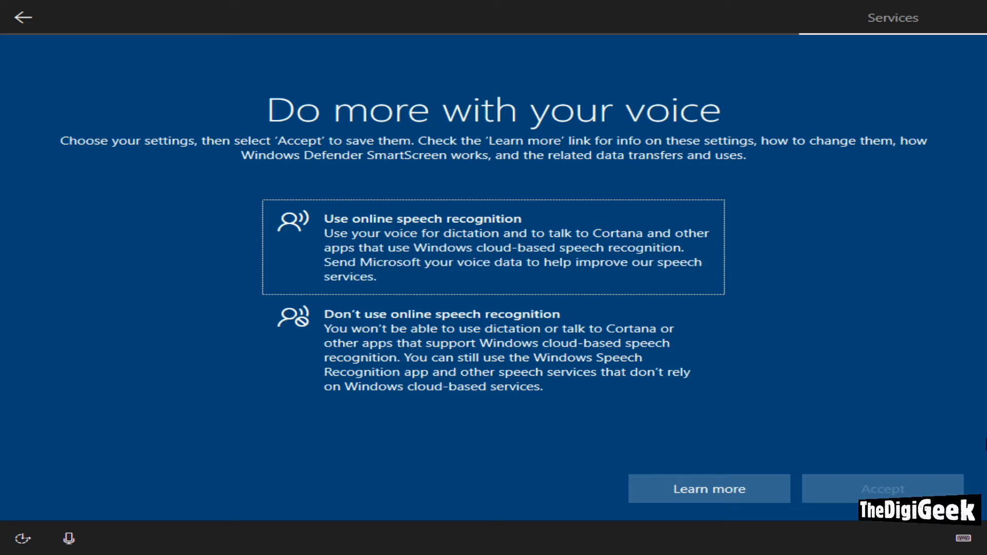
click(572, 377)
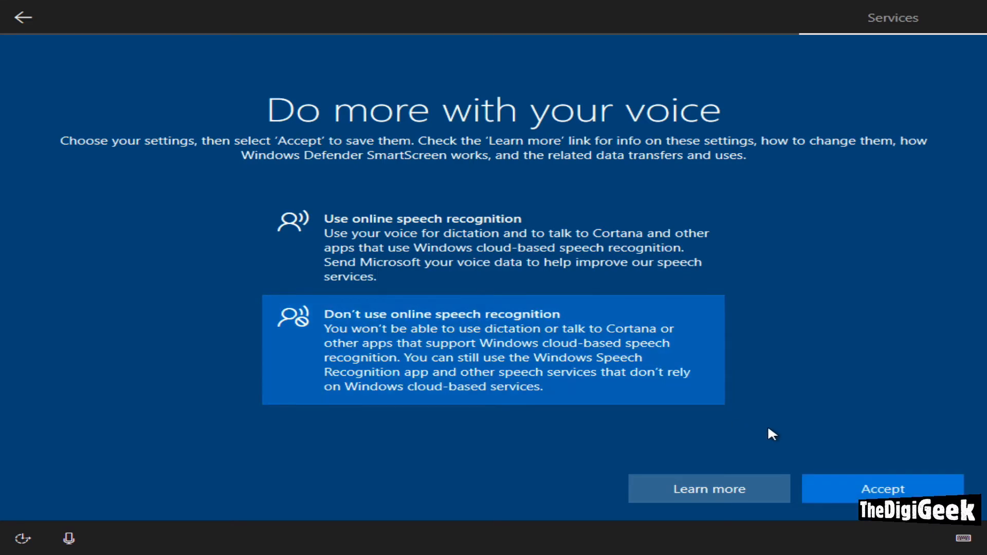
click(847, 480)
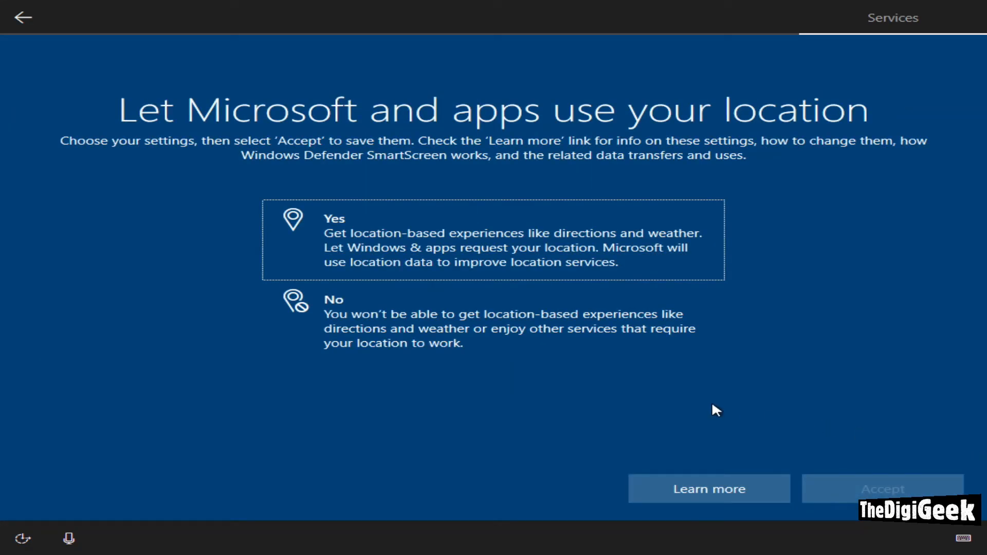
Set both location access for Microsoft and apps and Find my device to No
click(453, 350)
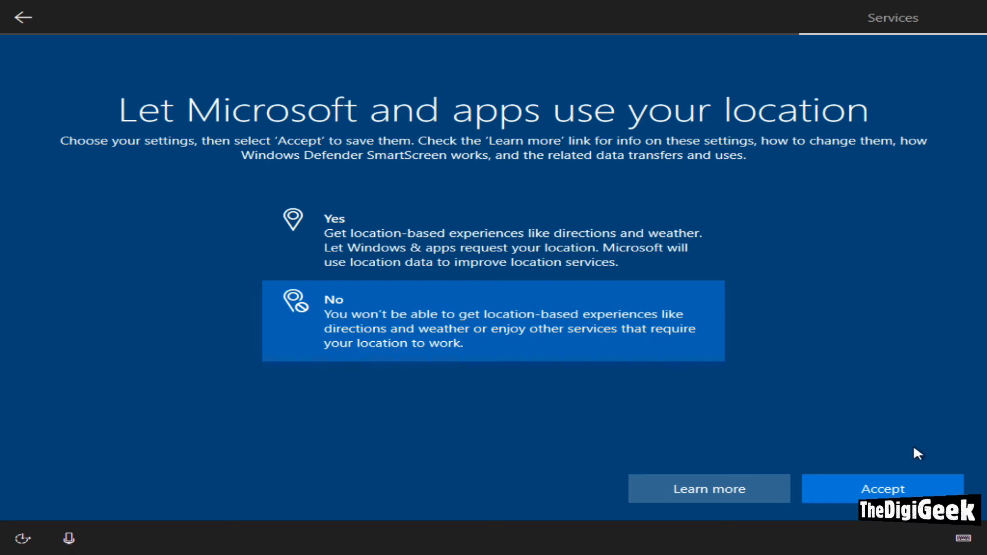
click(920, 481)
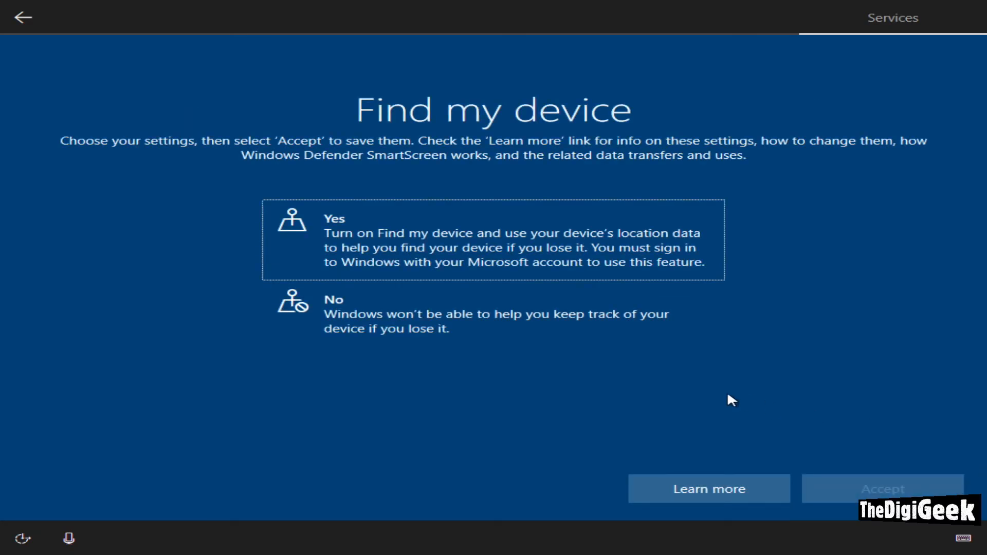
click(562, 340)
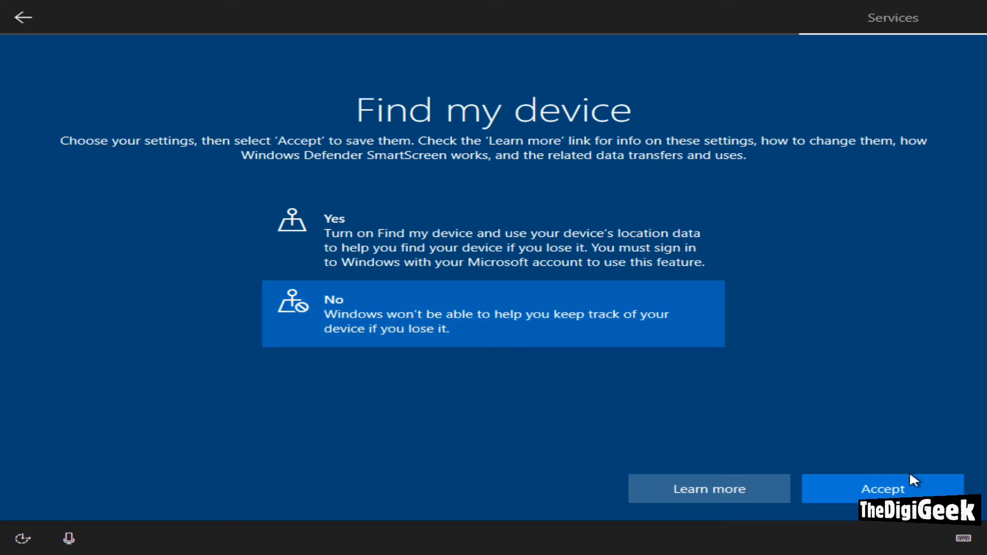
click(959, 487)
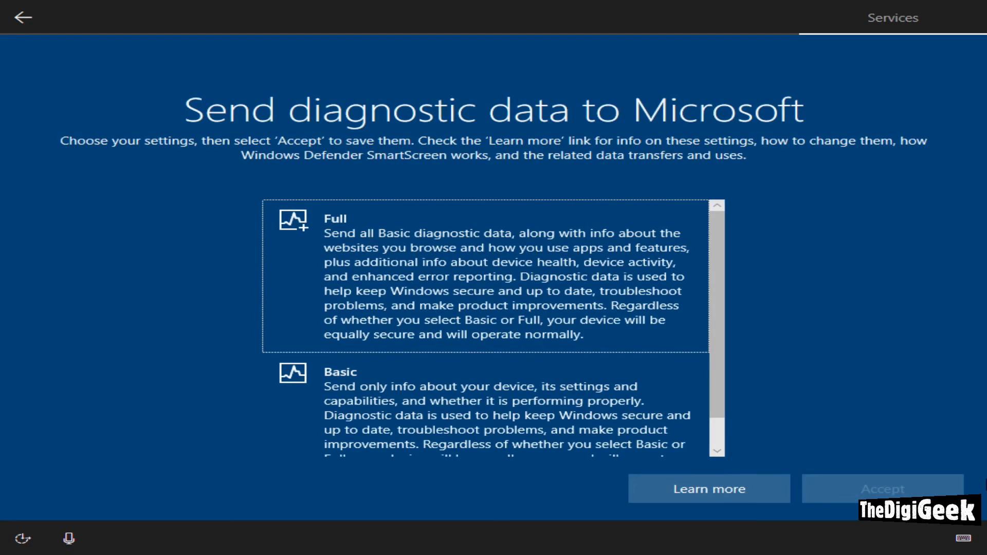
Set the diagnostic data sent to Microsoft to Basic and accept the setting
scroll(709, 390, down, 1)
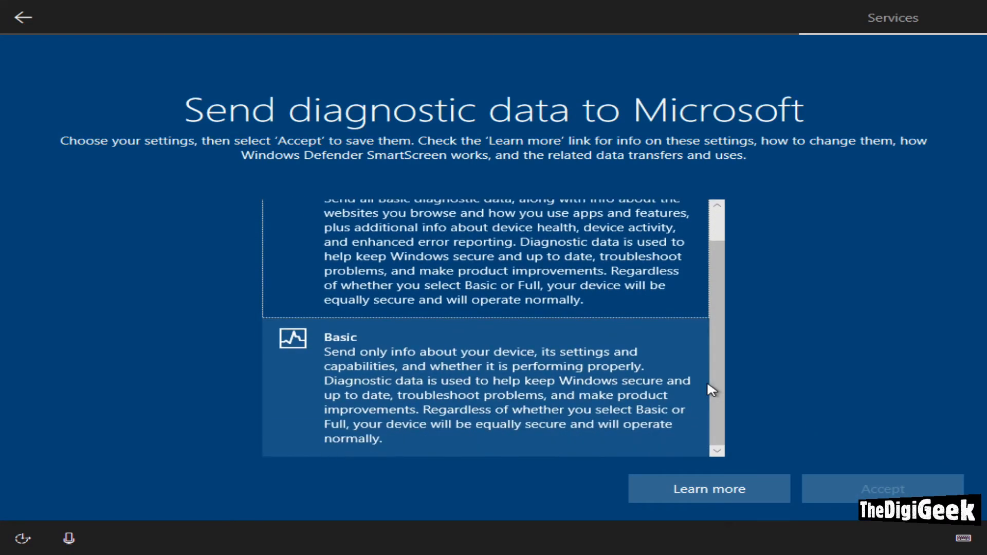
click(616, 379)
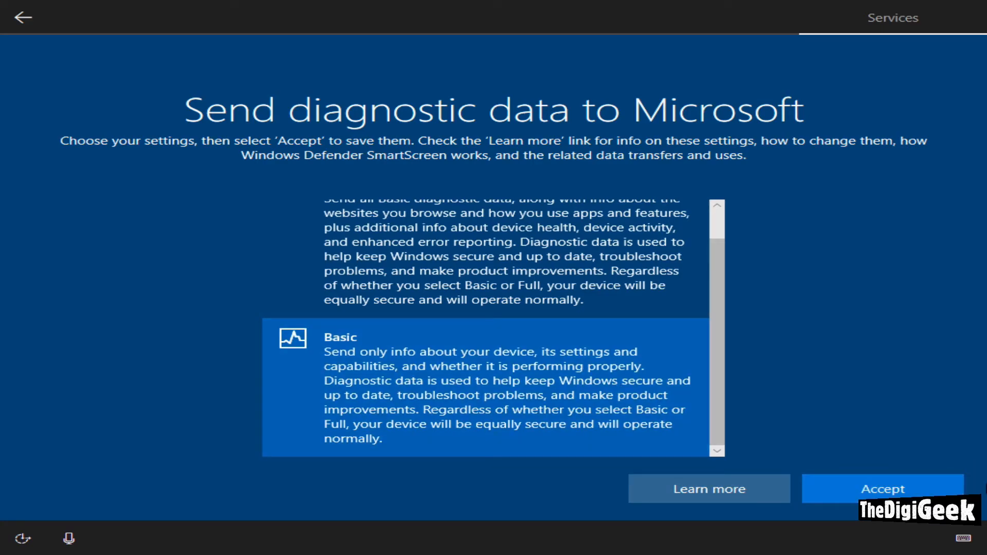
click(921, 488)
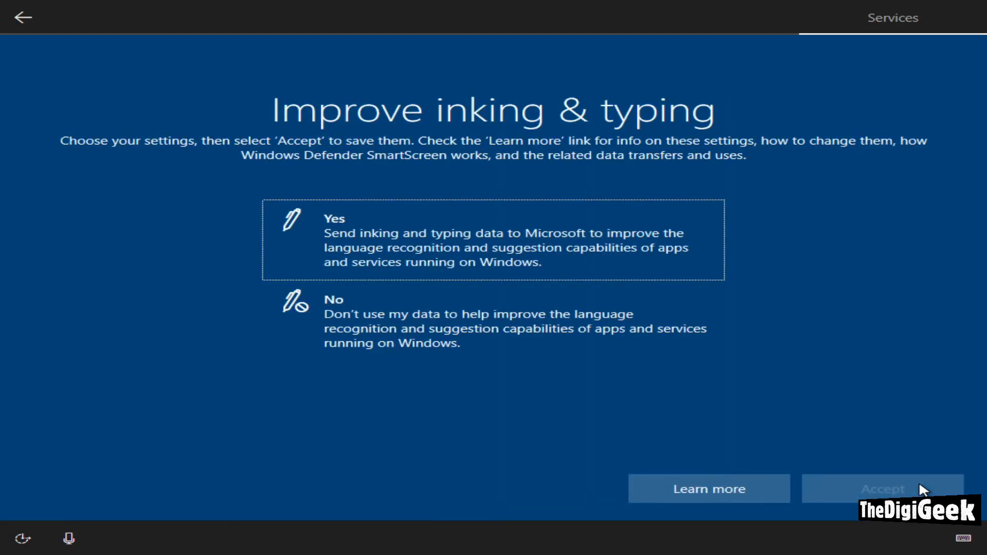
Choose No for improving inking & typing and for tailored experiences with diagnostic data
click(640, 352)
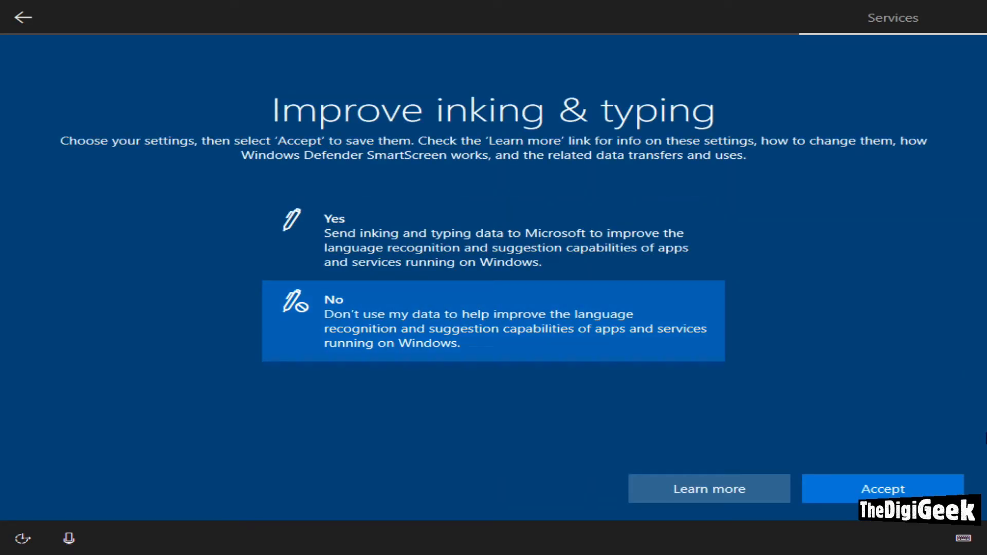
click(920, 494)
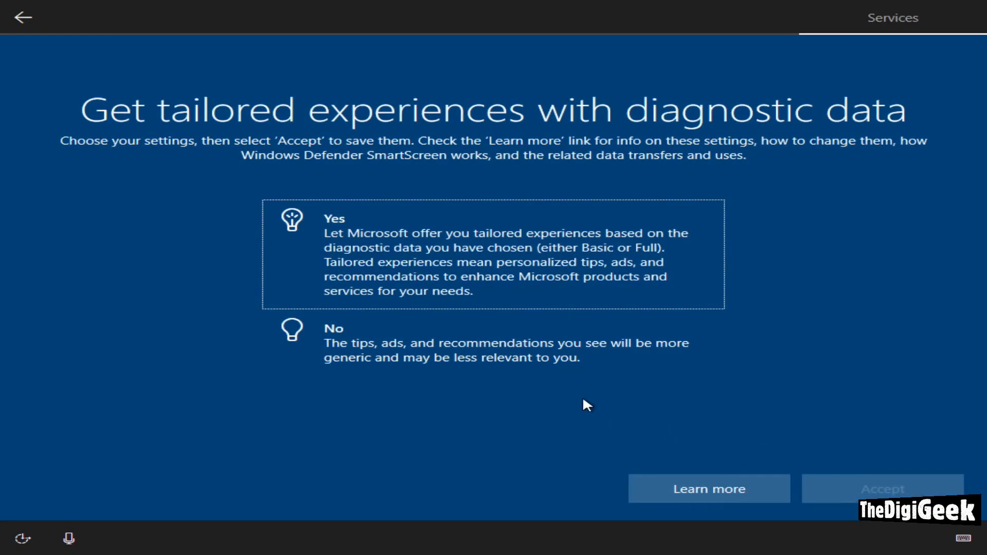
click(521, 355)
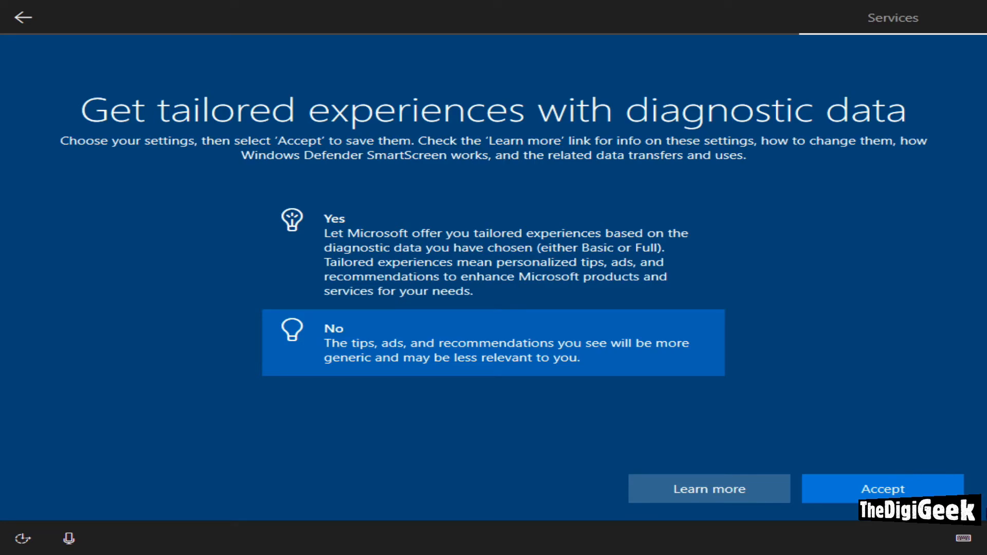
click(921, 491)
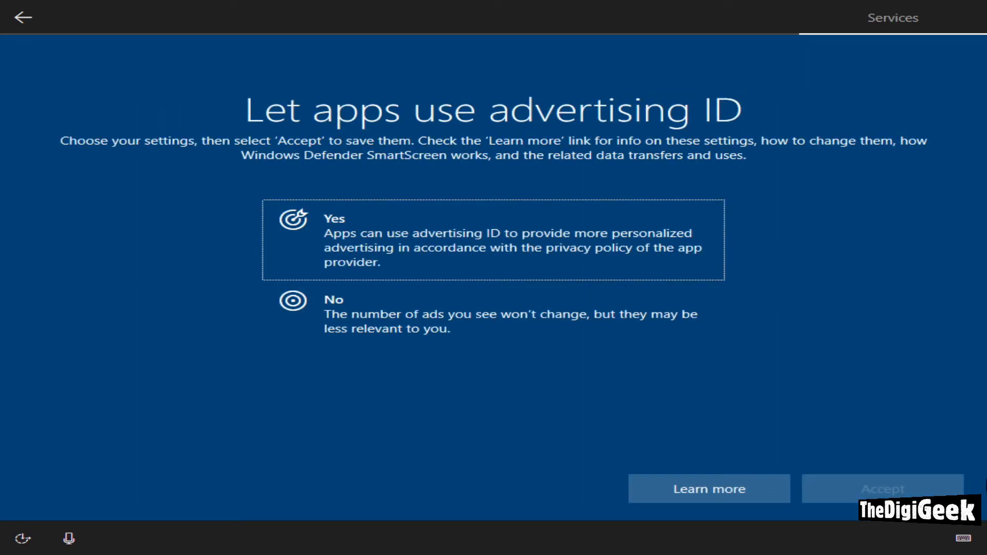
Choose No for letting apps use the advertising ID and accept the setting
click(536, 338)
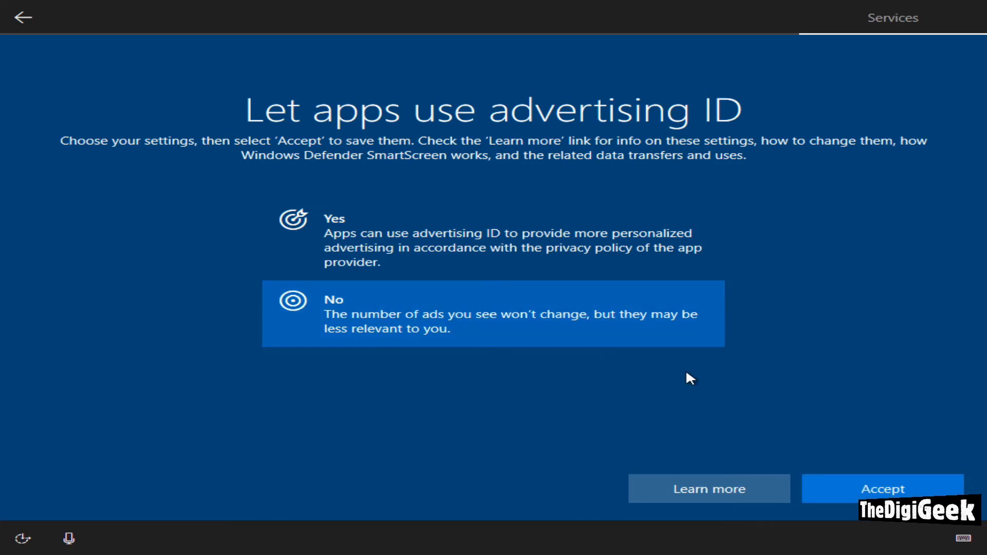
click(927, 488)
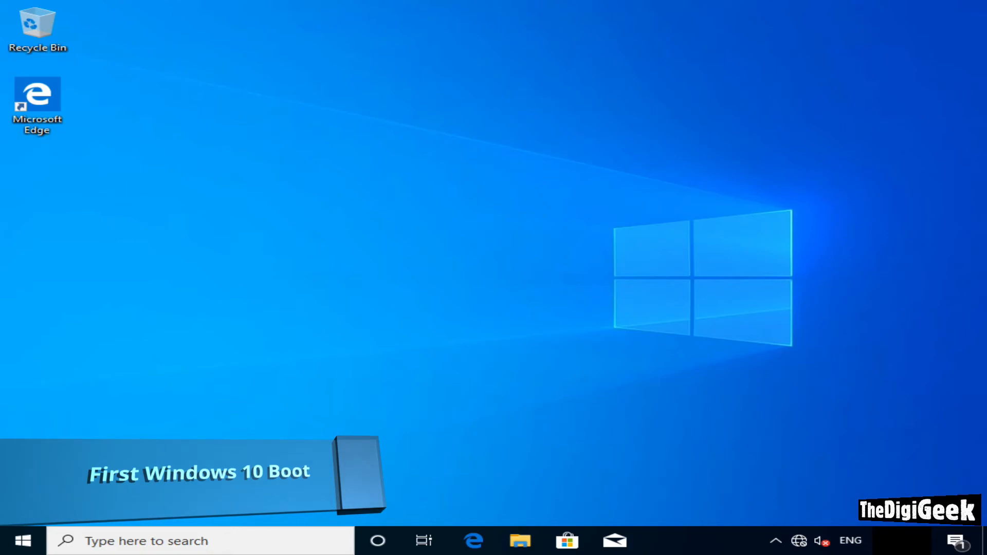
Set the display resolution to 1920 × 1080, keep the changes and close the display settings
right_click(751, 337)
click(803, 461)
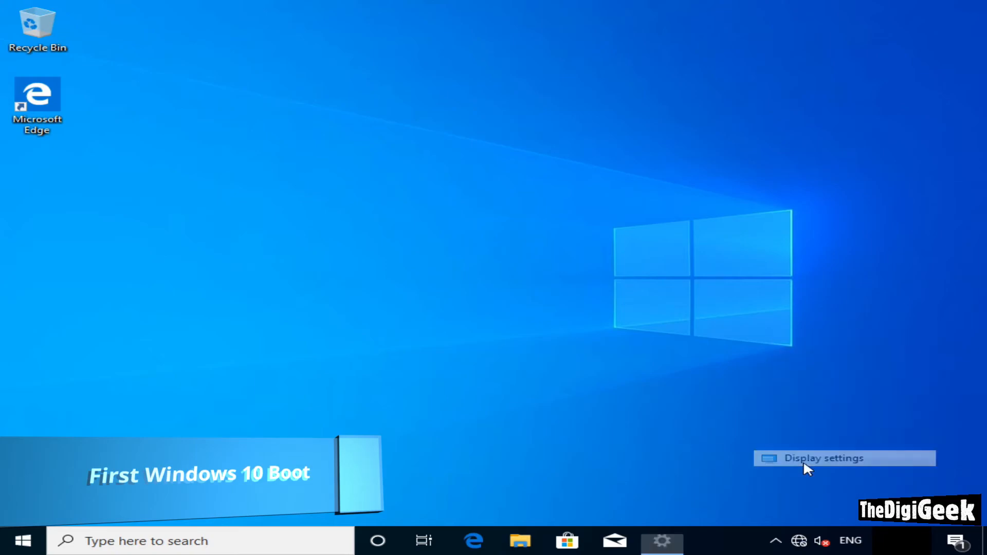
scroll(787, 452, down, 4)
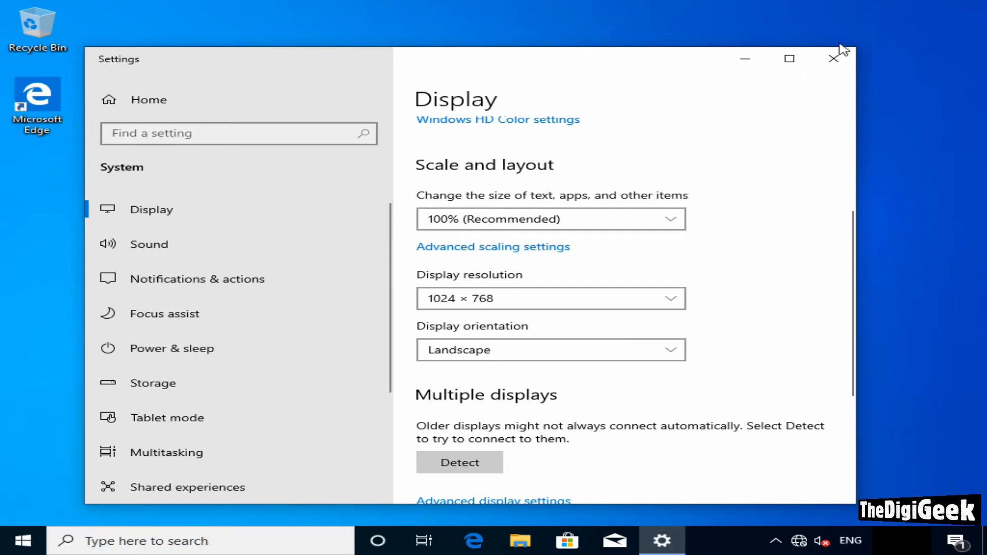
click(564, 298)
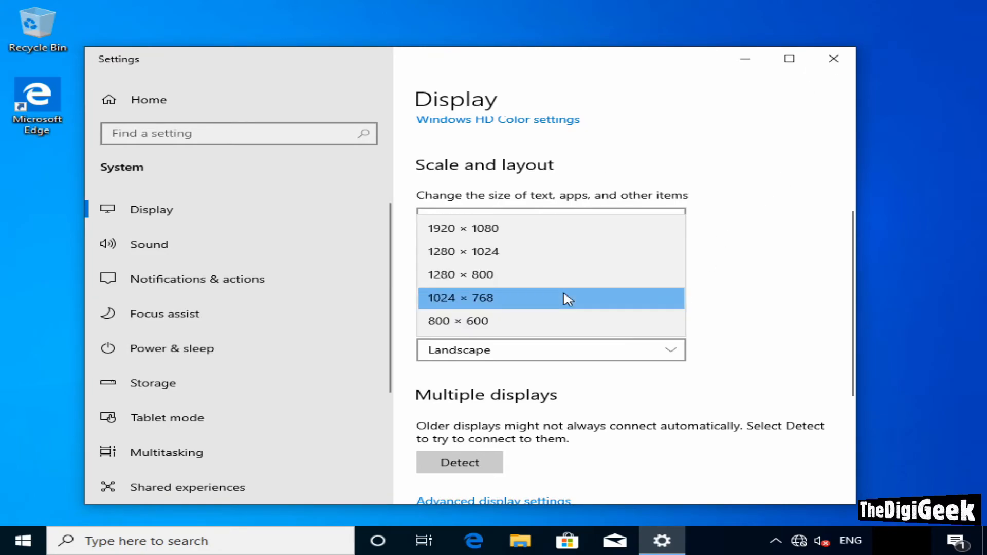
click(536, 242)
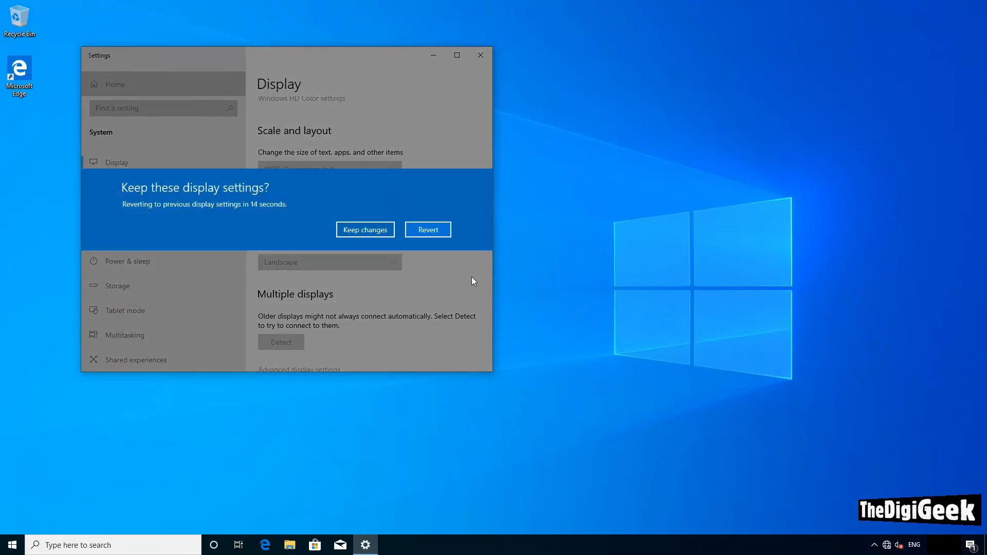
click(361, 230)
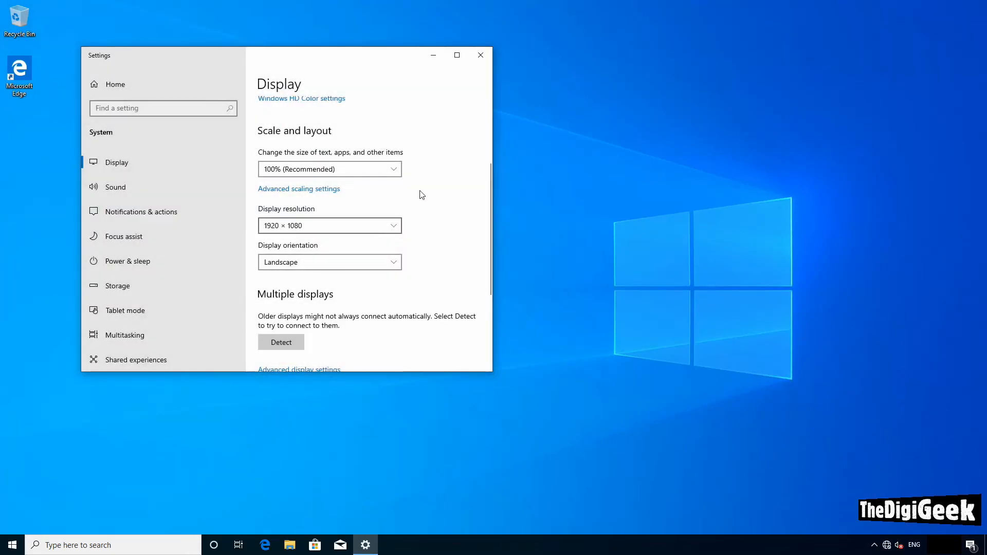
click(481, 55)
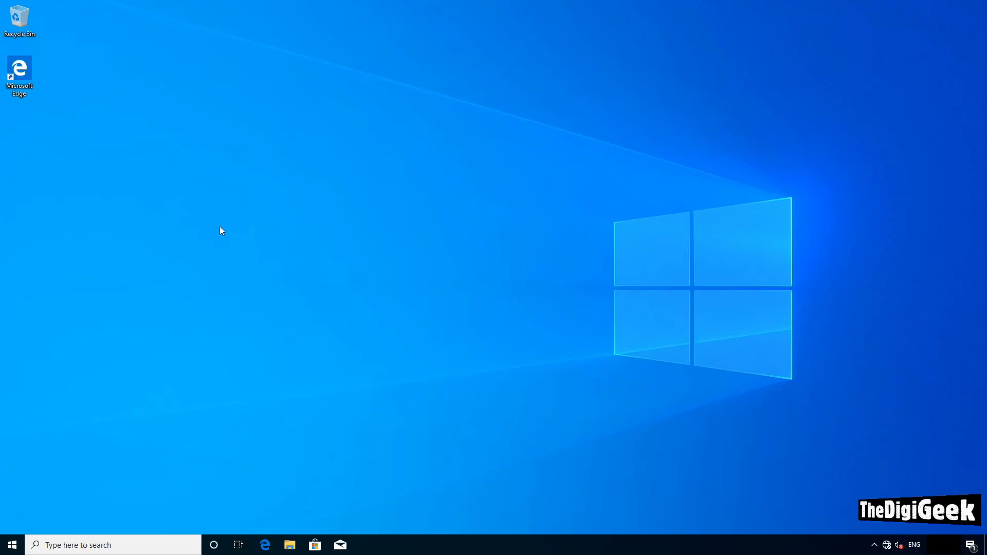
View the PC's system properties to check the Windows edition, hardware and activation status, and close the windows
click(291, 545)
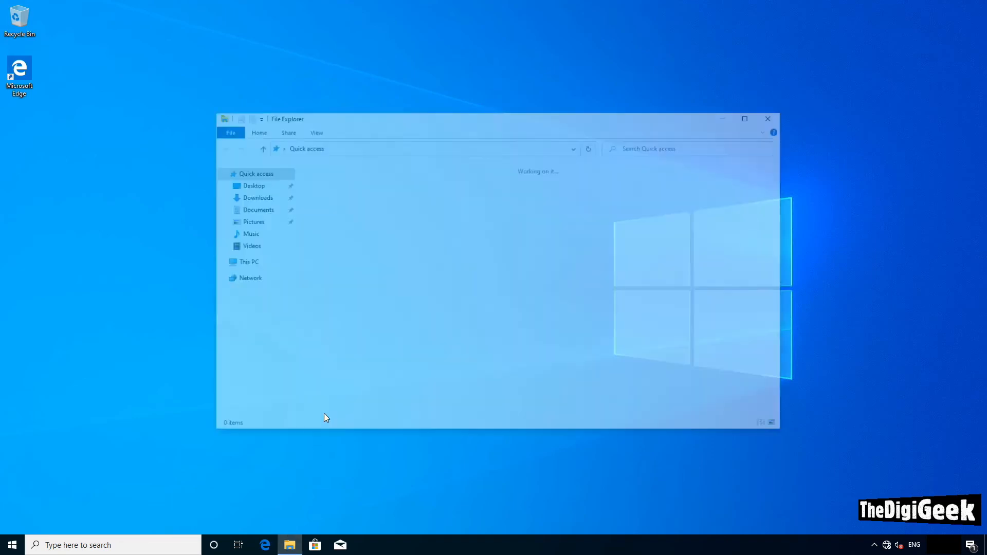
click(243, 263)
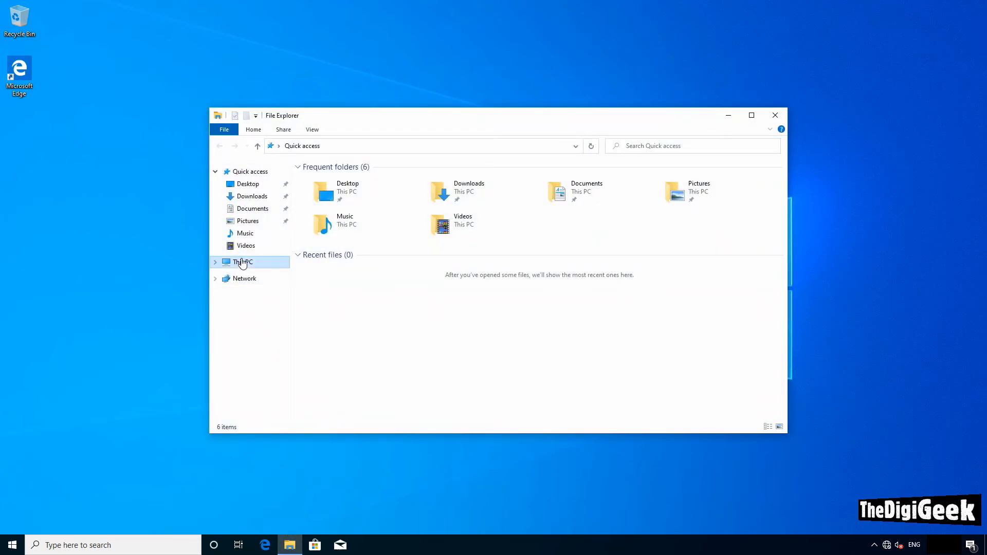
right_click(406, 322)
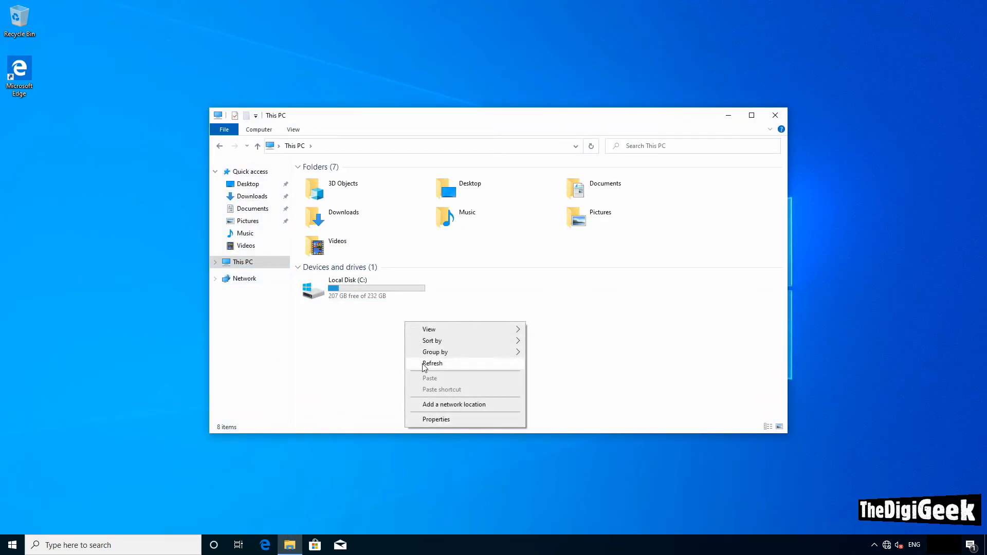
click(431, 419)
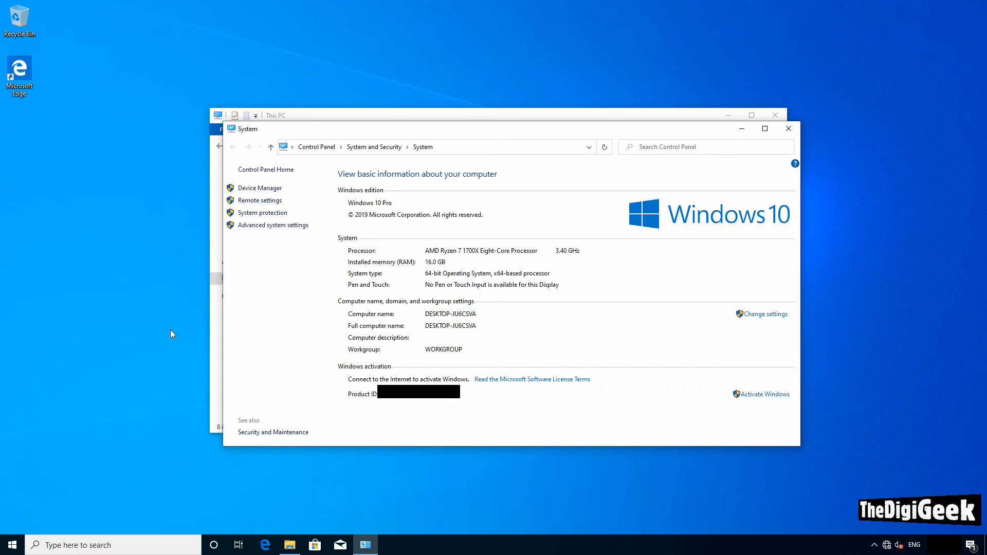
click(787, 130)
click(776, 116)
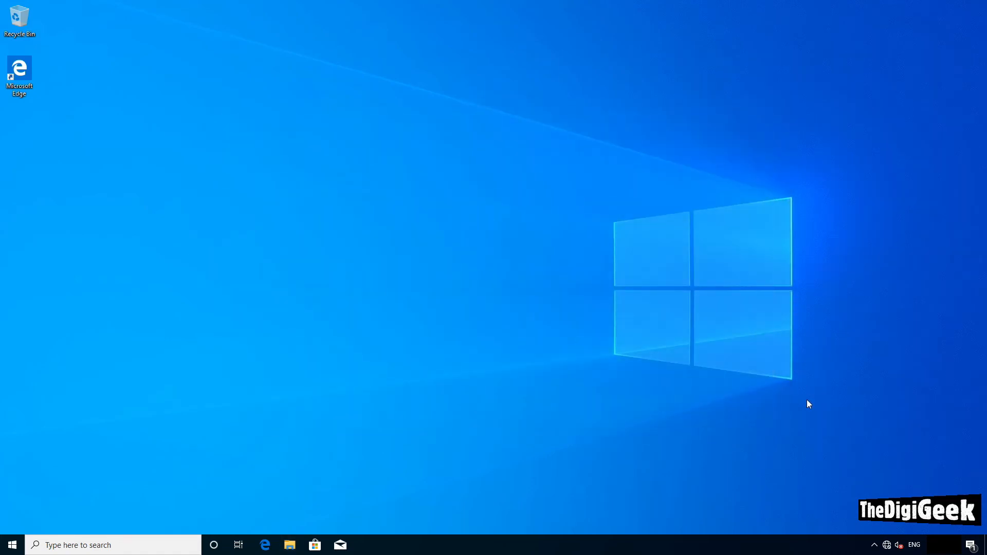
Switch Wi-Fi off and back on, and connect to the RogersDen-5G network by entering its network security key
click(886, 545)
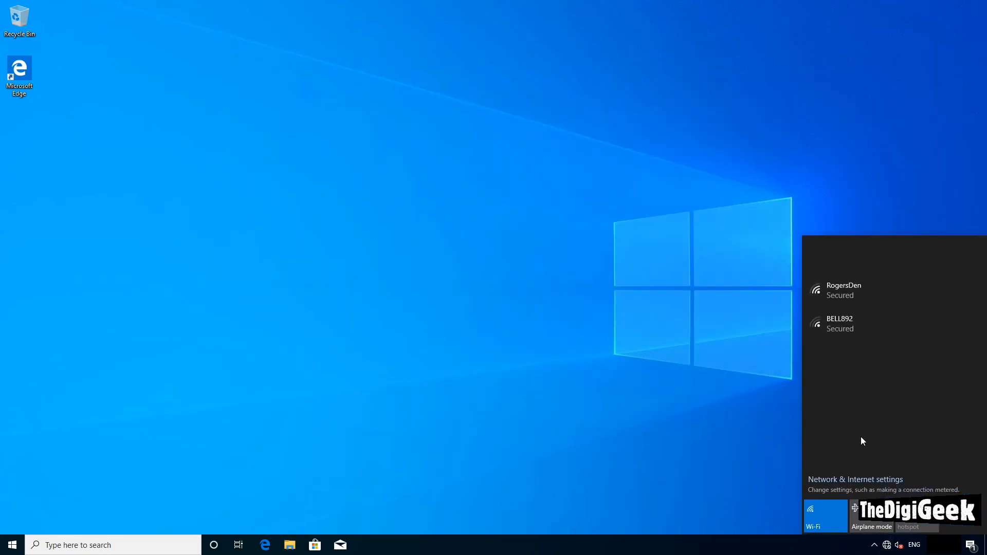
click(822, 520)
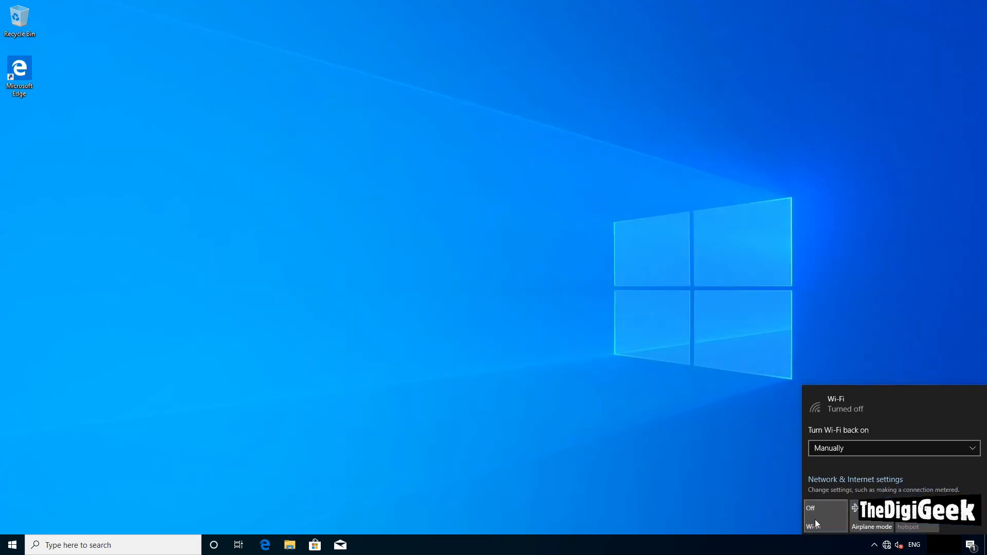
click(815, 520)
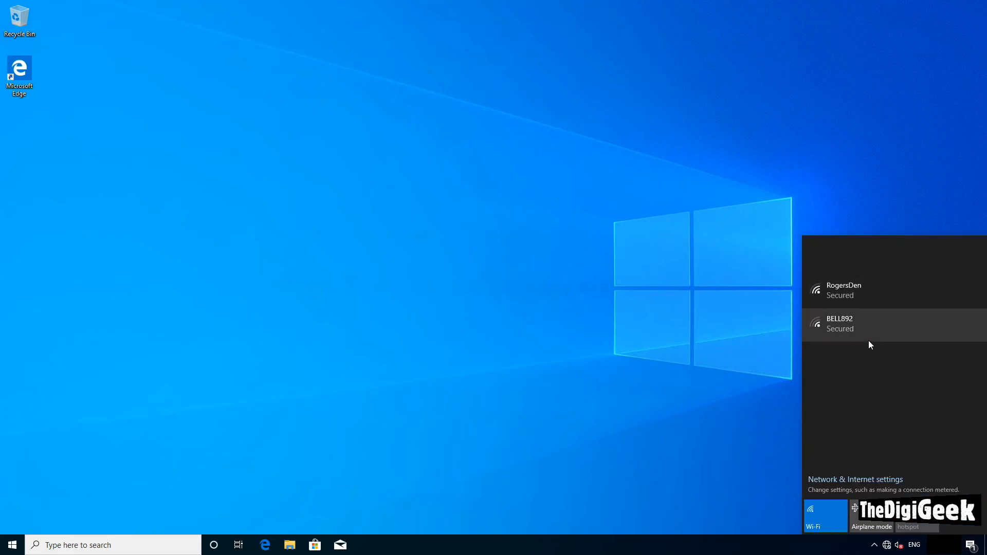
click(854, 265)
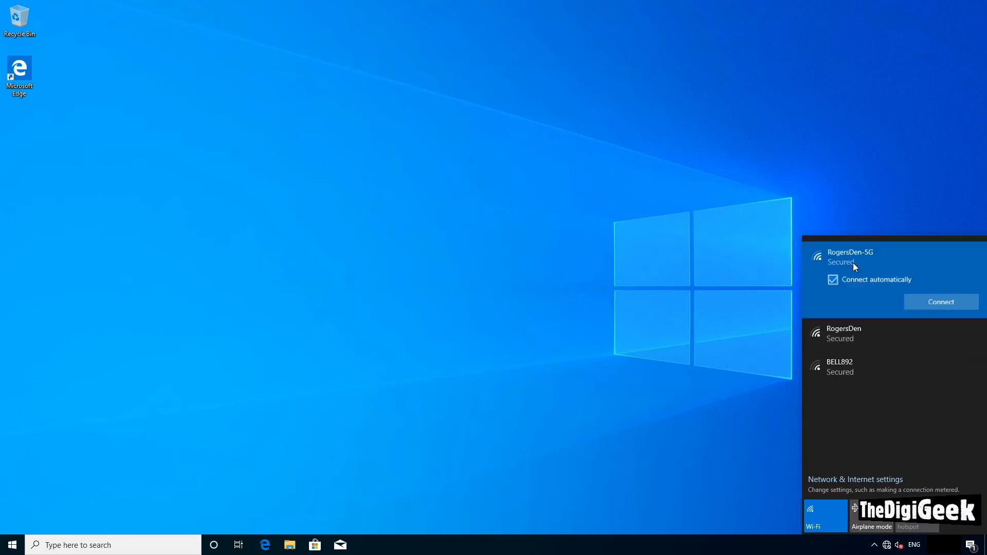
click(917, 301)
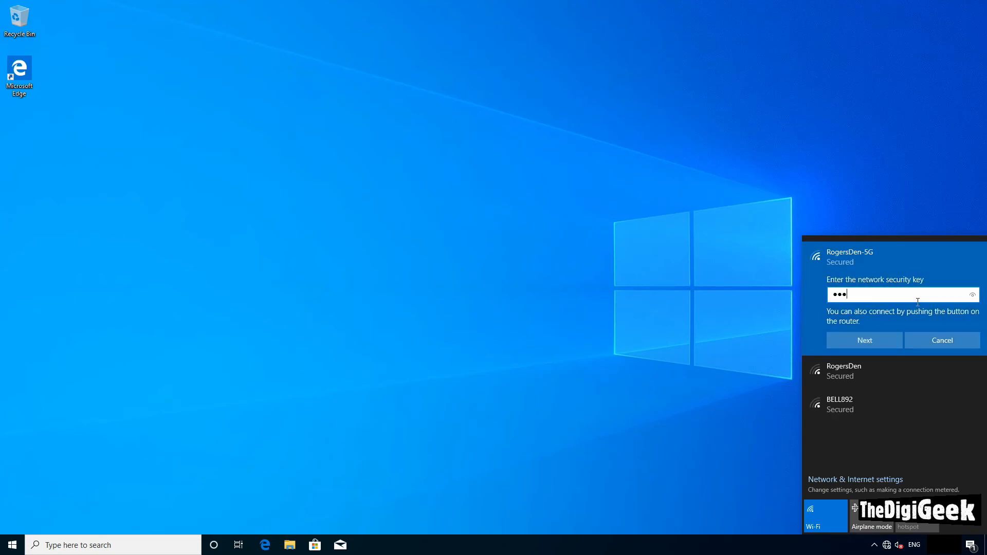
text(*********)
key(Return)
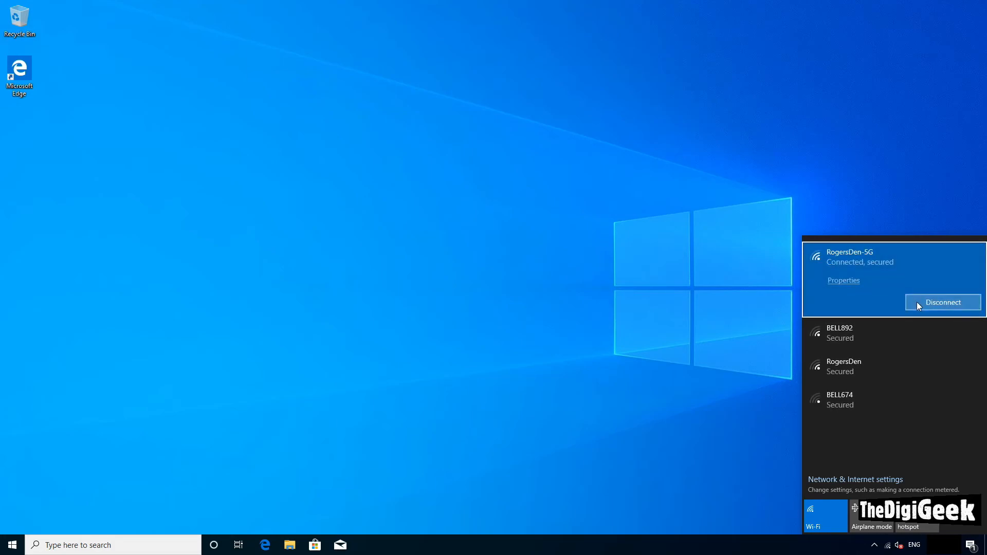
click(736, 331)
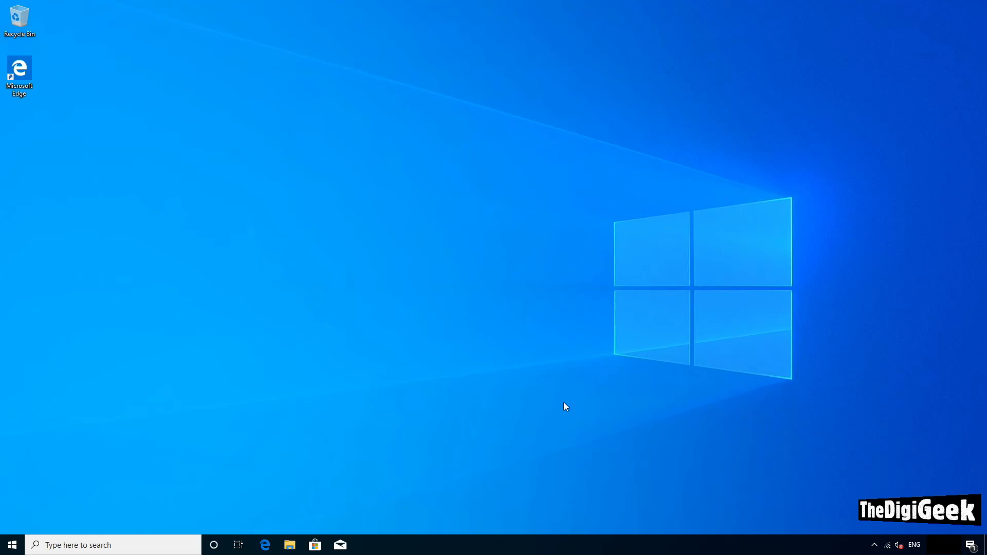
Check the Windows activation status again in the PC's system properties, now that the network is connected
click(289, 546)
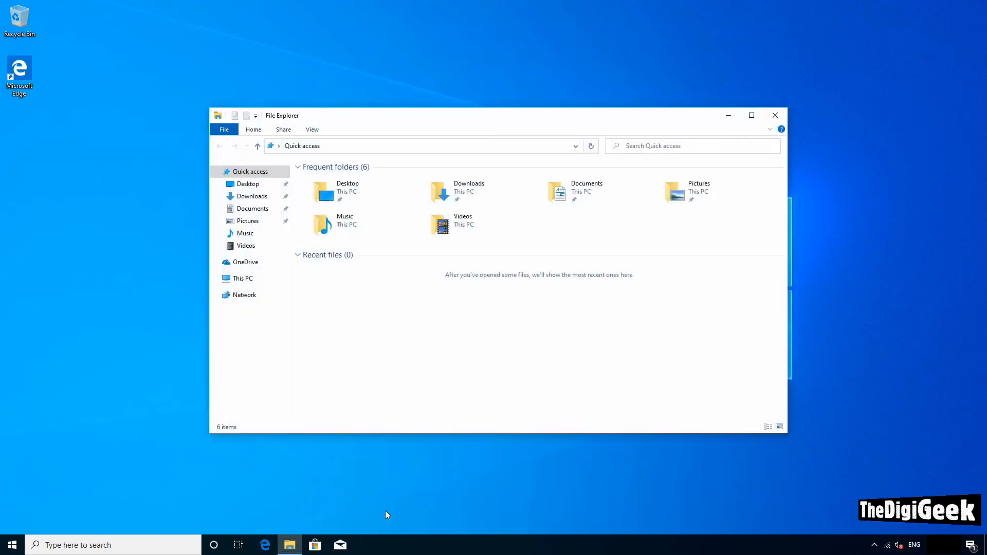
click(252, 280)
right_click(397, 334)
click(427, 431)
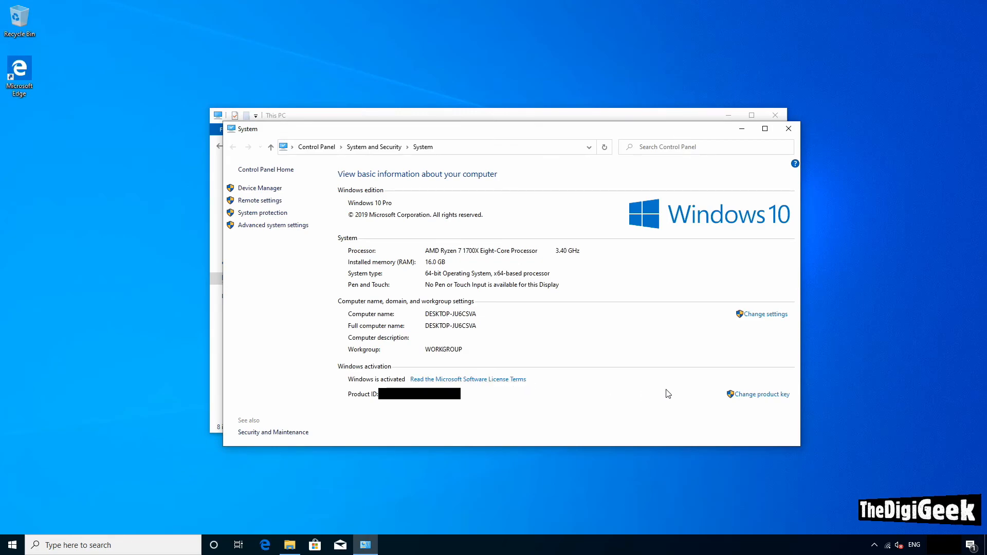
click(788, 128)
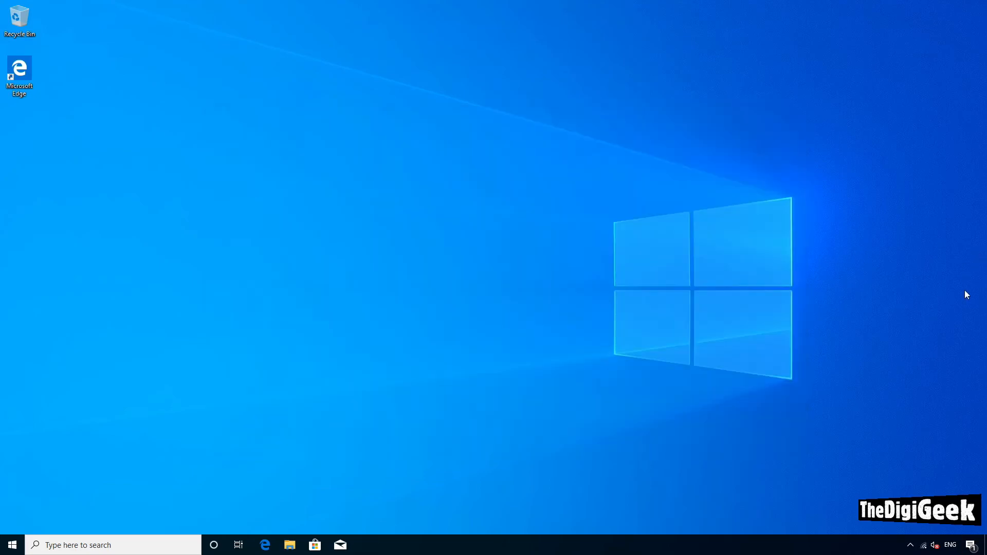
Turn on always showing all icons in the taskbar's notification area and close the taskbar settings
right_click(905, 546)
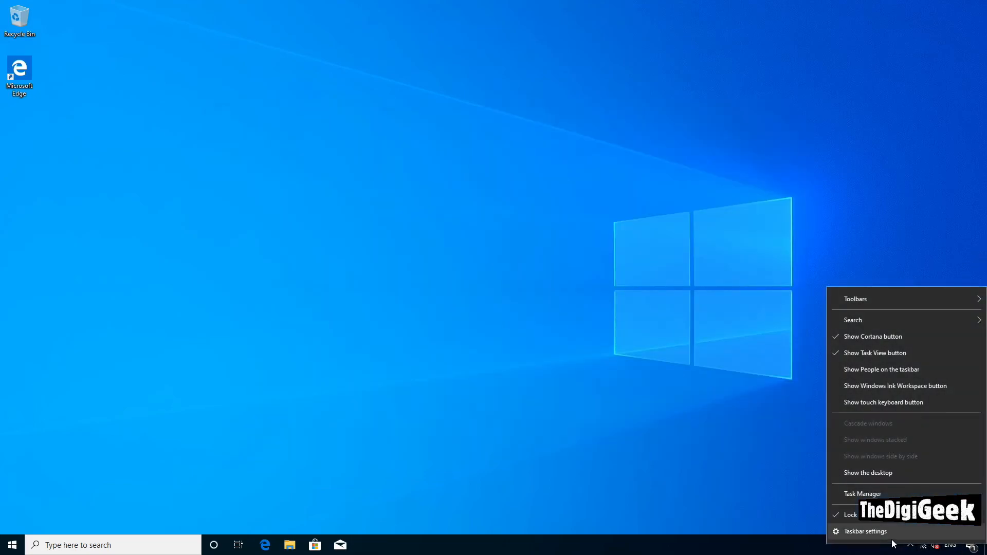
click(891, 532)
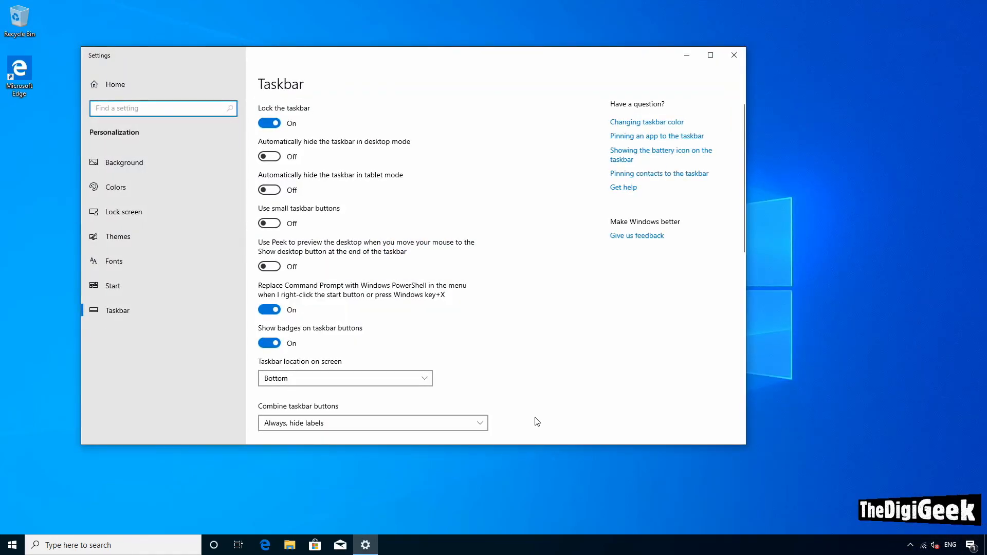
scroll(533, 419, down, 2)
scroll(535, 419, down, 3)
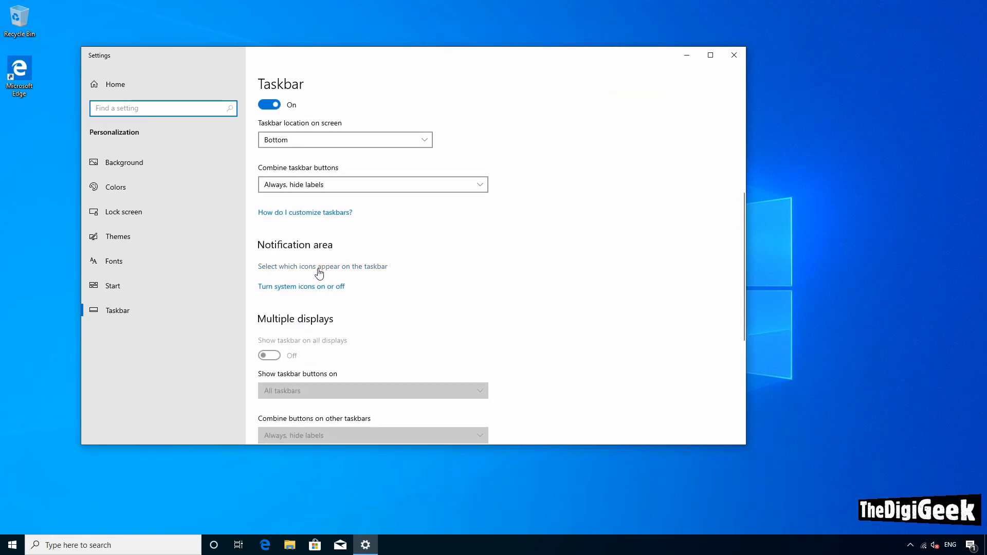
click(352, 267)
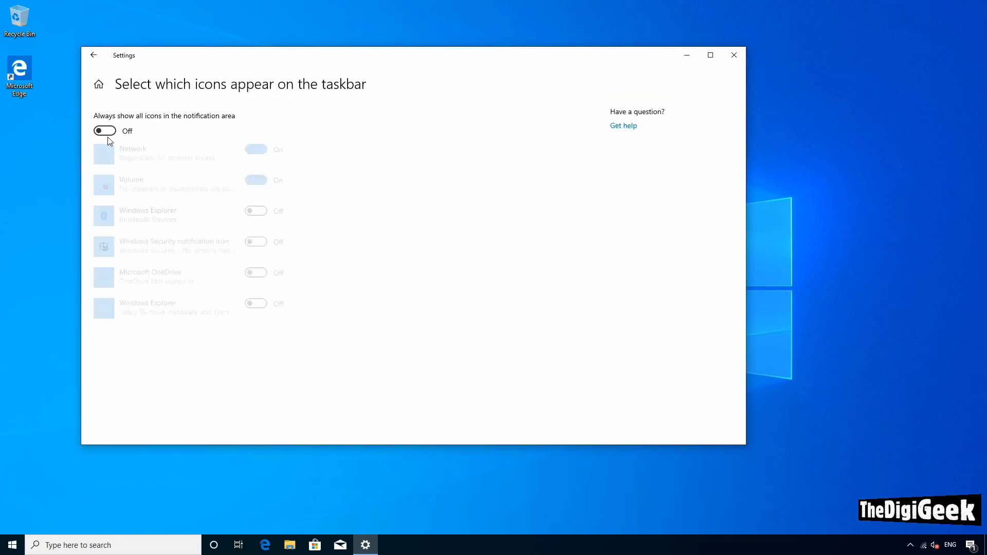
click(102, 131)
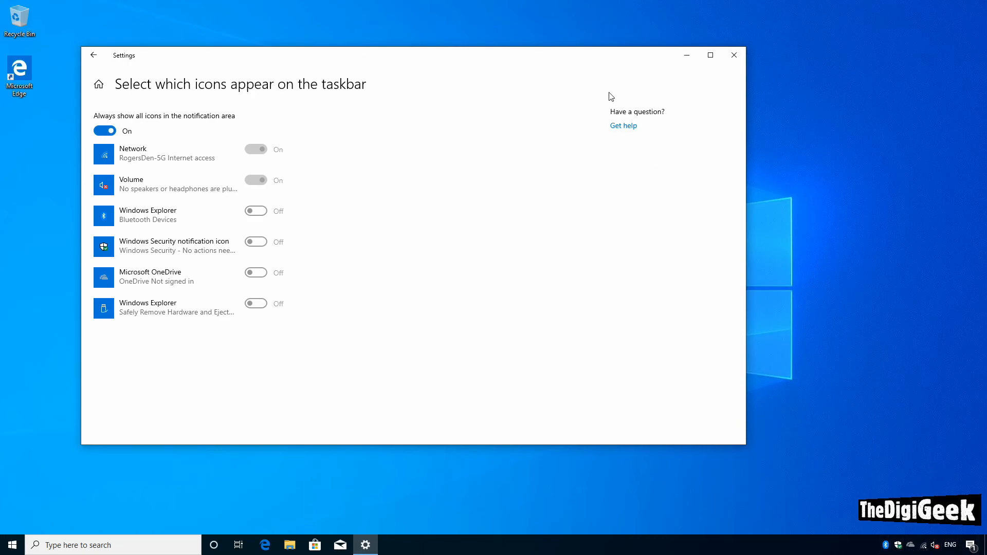
click(727, 62)
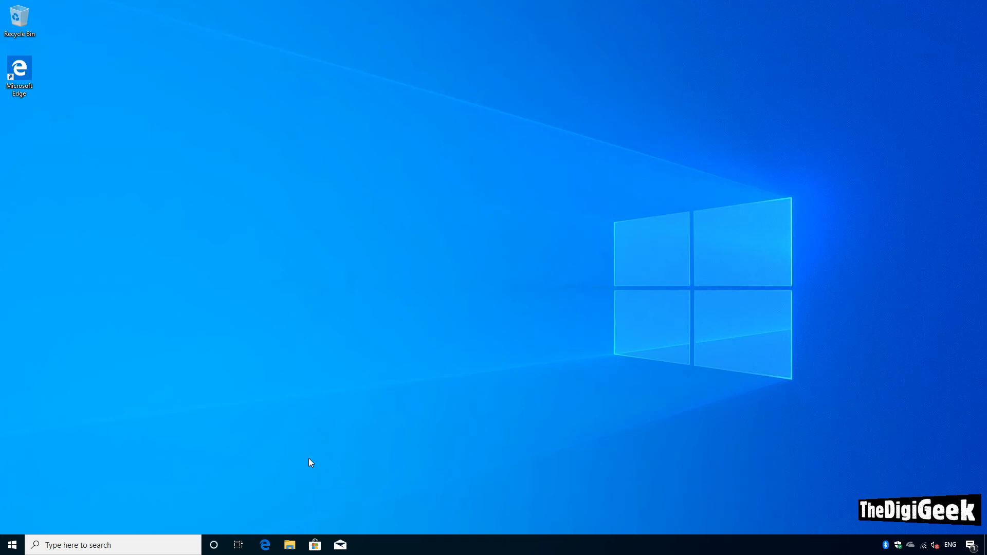
Check for updates in Windows Update, let them download and restart the PC to finish installing them
click(12, 545)
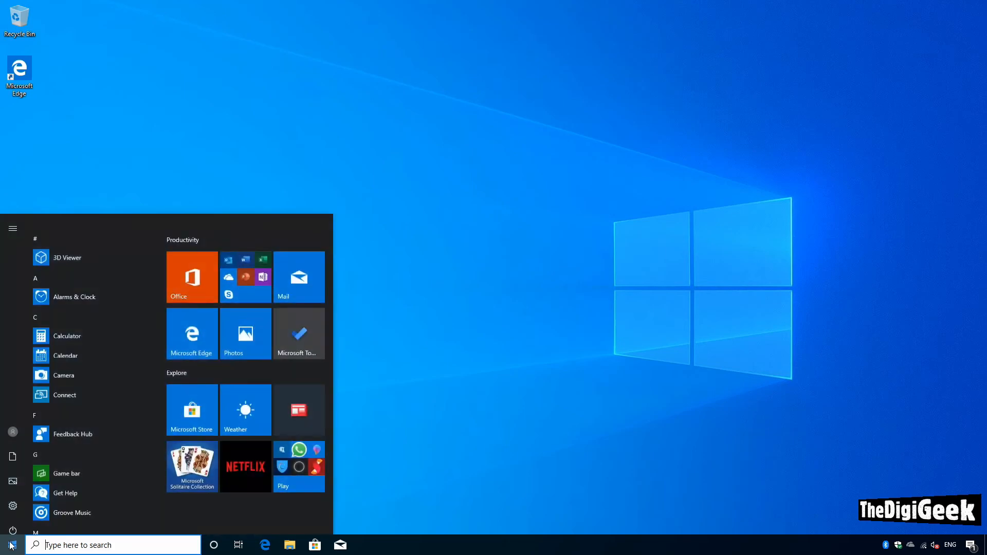
click(10, 499)
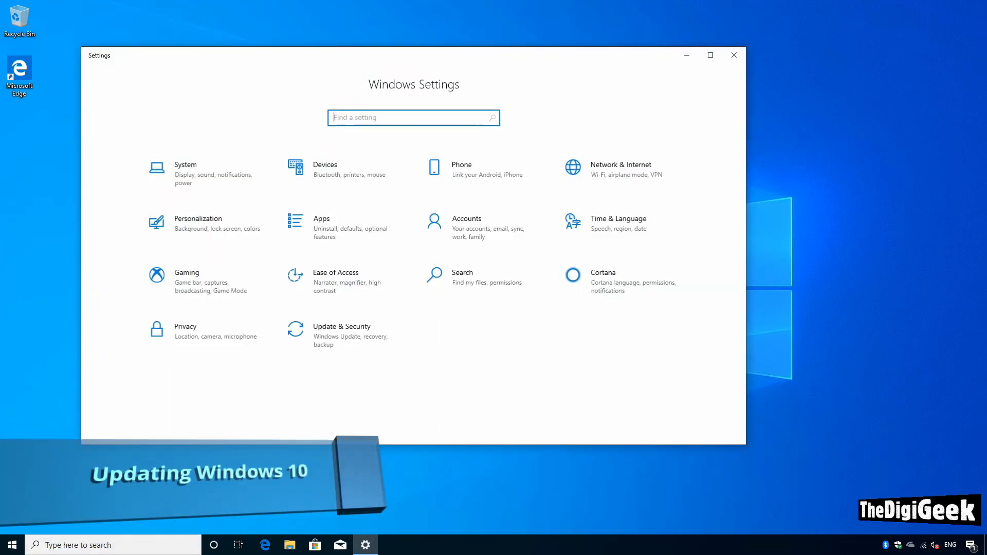
click(350, 357)
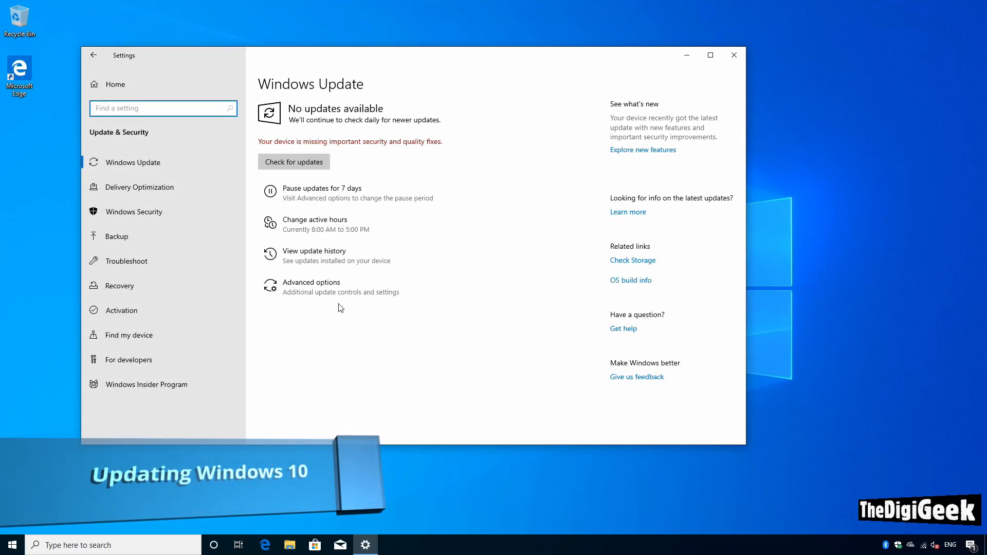
click(282, 162)
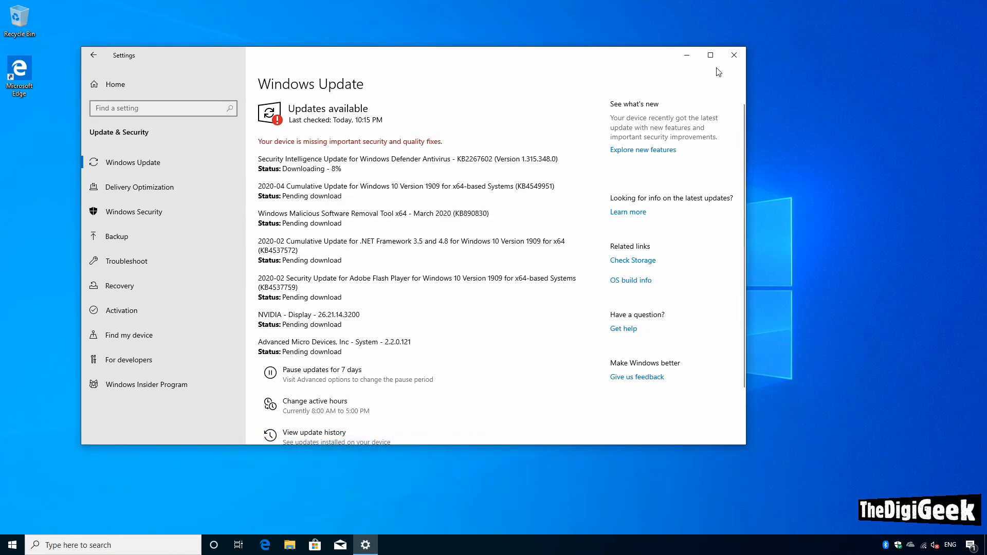
click(711, 55)
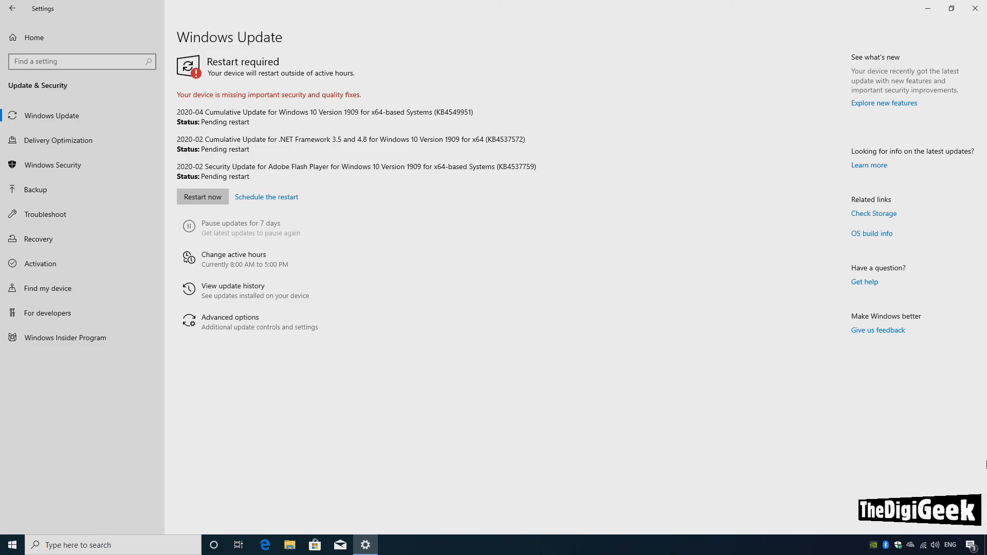
click(211, 196)
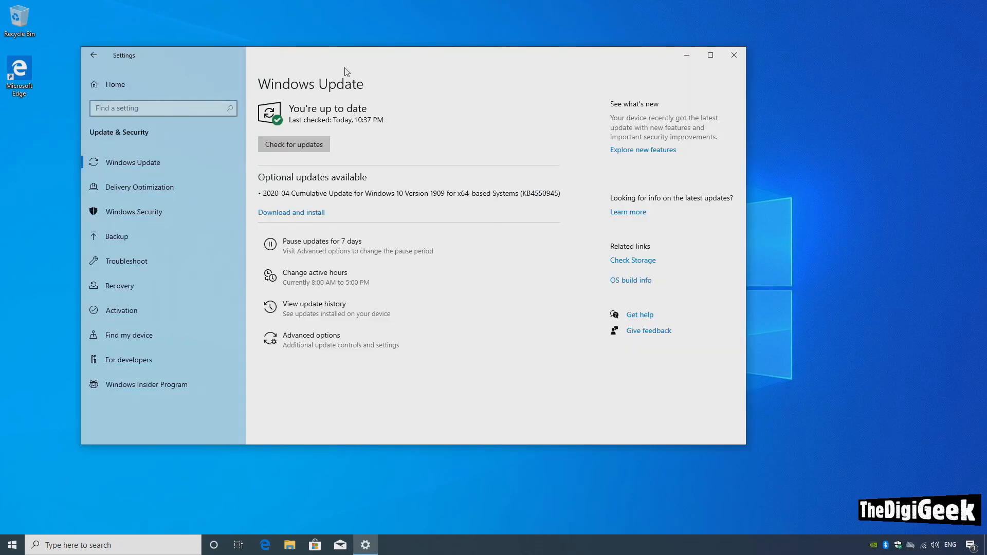
Download and install the optional 2020-04 Cumulative Update for Windows 10 Version 1909 (KB4550945) and restart the PC to finish it
double_click(341, 59)
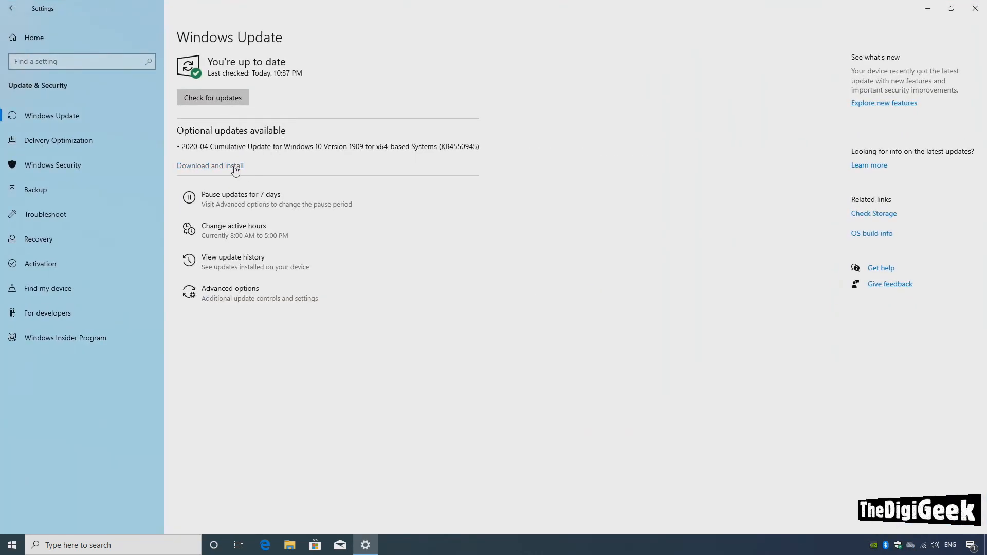
click(234, 167)
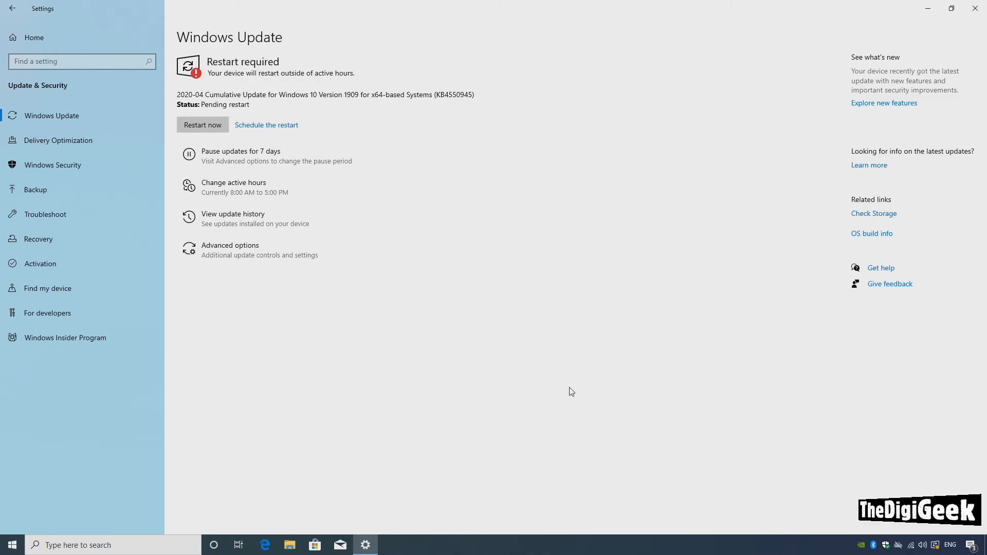
click(224, 126)
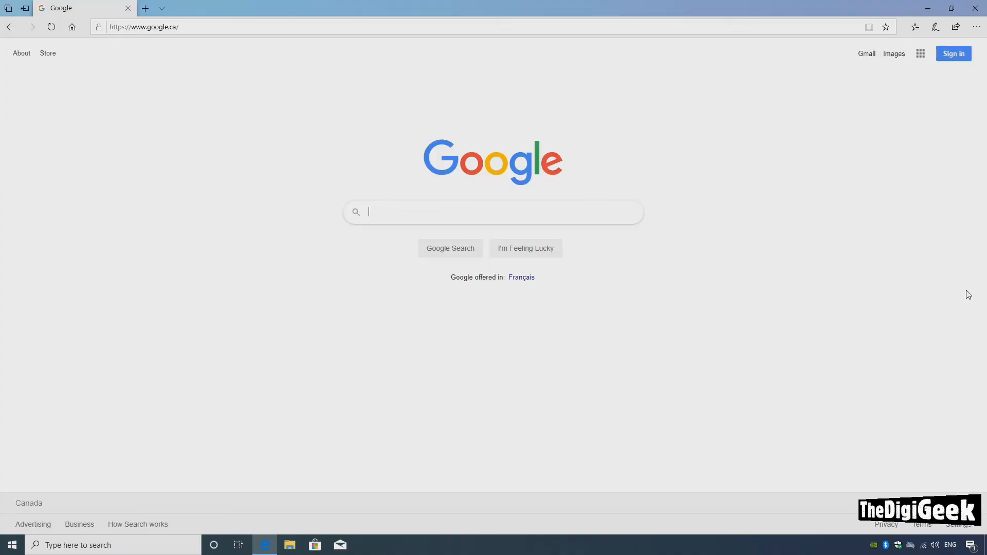
In Microsoft Edge, search Google for geforce and open NVIDIA's GeForce Experience download page
text(gefor)
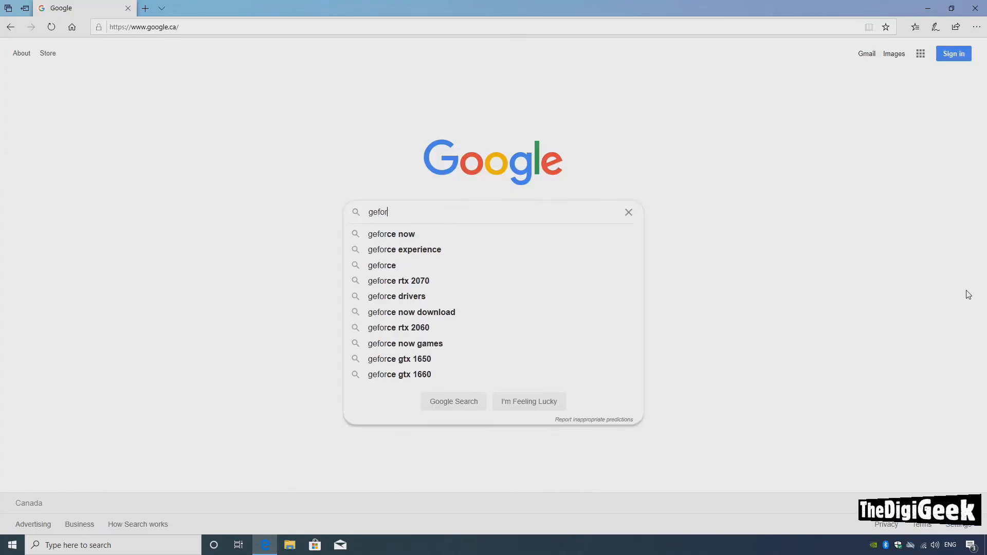
text(ce)
key(Return)
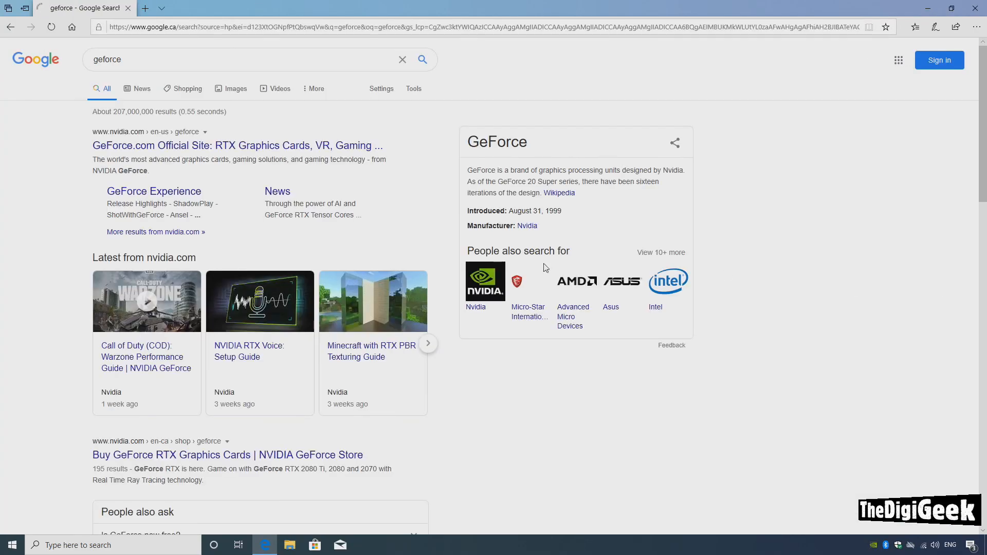
click(126, 196)
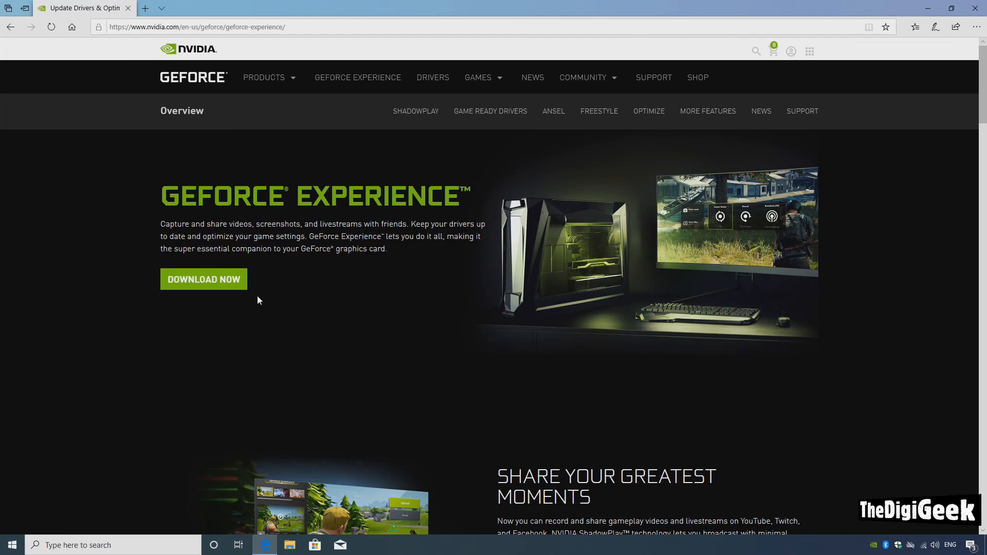
Search the web for radeon, look over the driver download options on AMD's Drivers and Support page, and close the browser
click(361, 32)
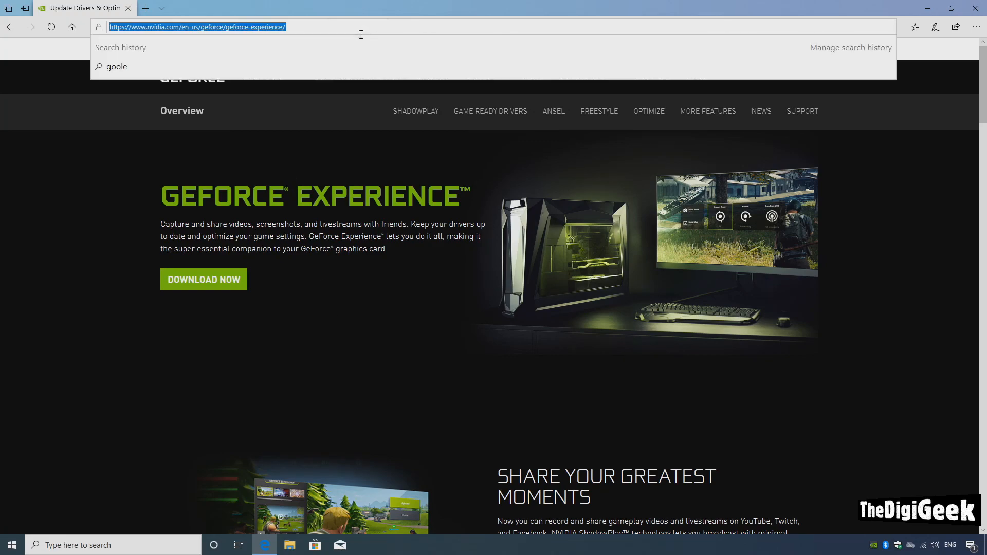
text(rade)
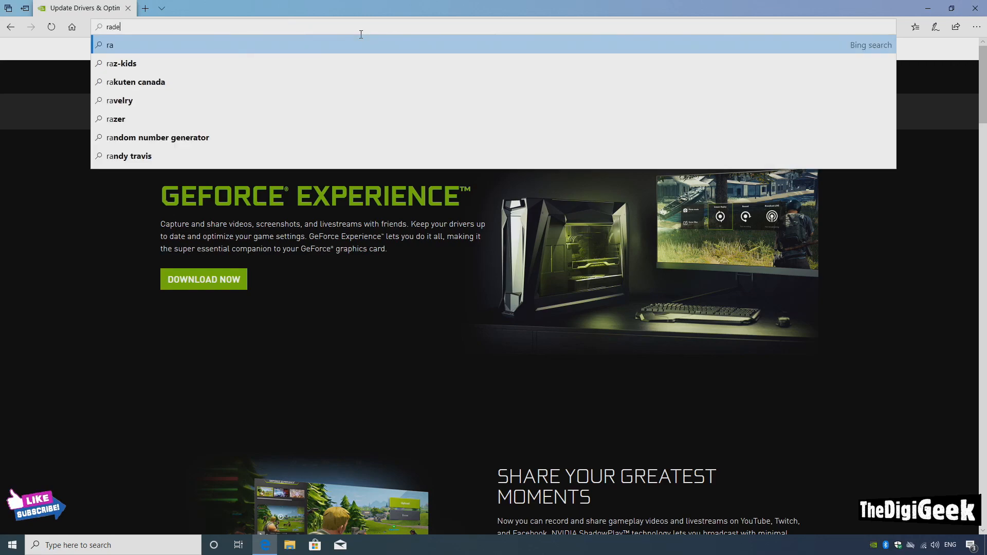
text(on)
key(Return)
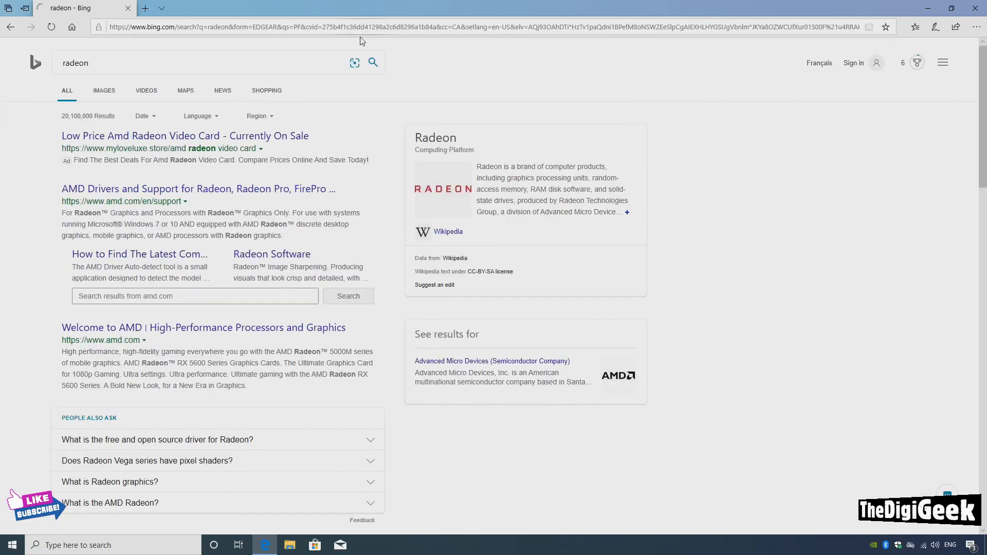
click(195, 190)
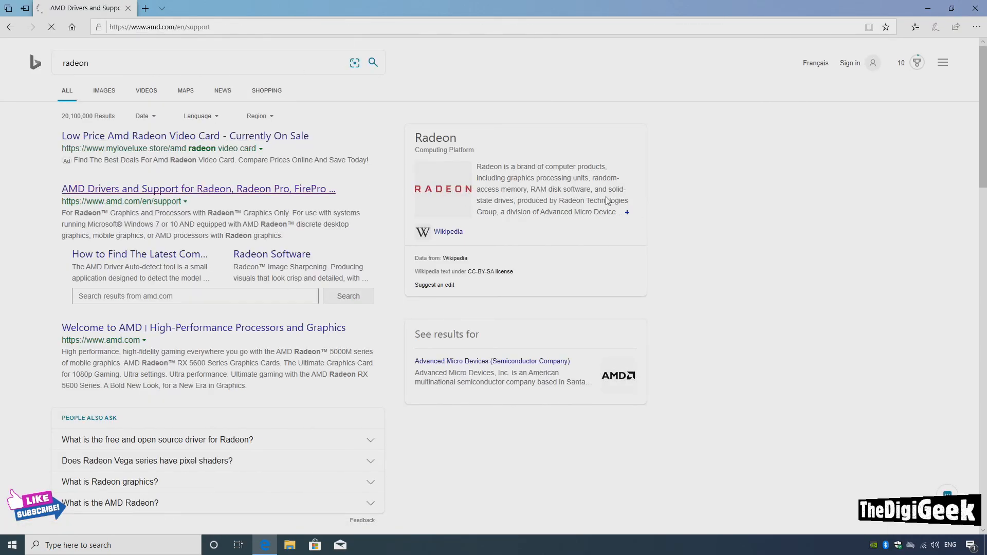
scroll(738, 215, down, 1)
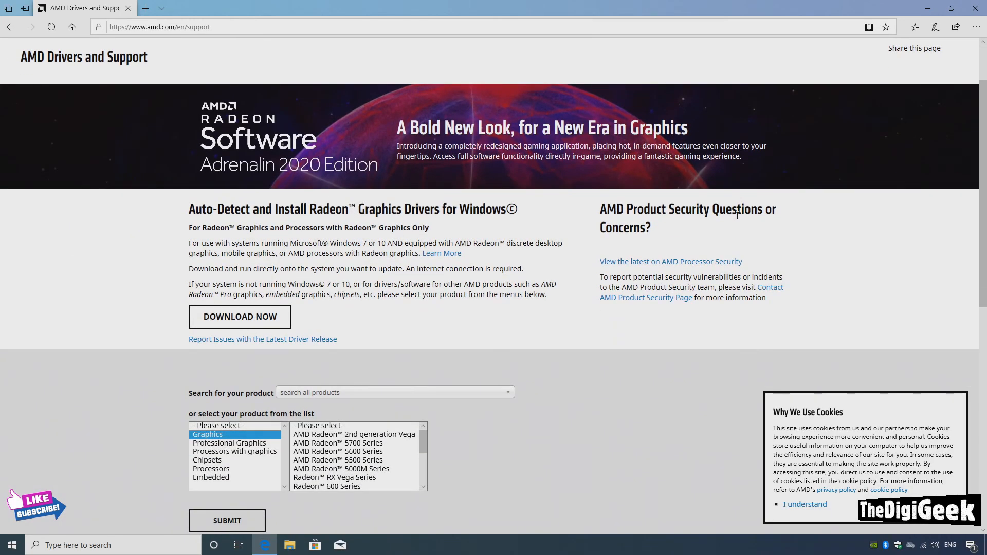
scroll(737, 215, down, 1)
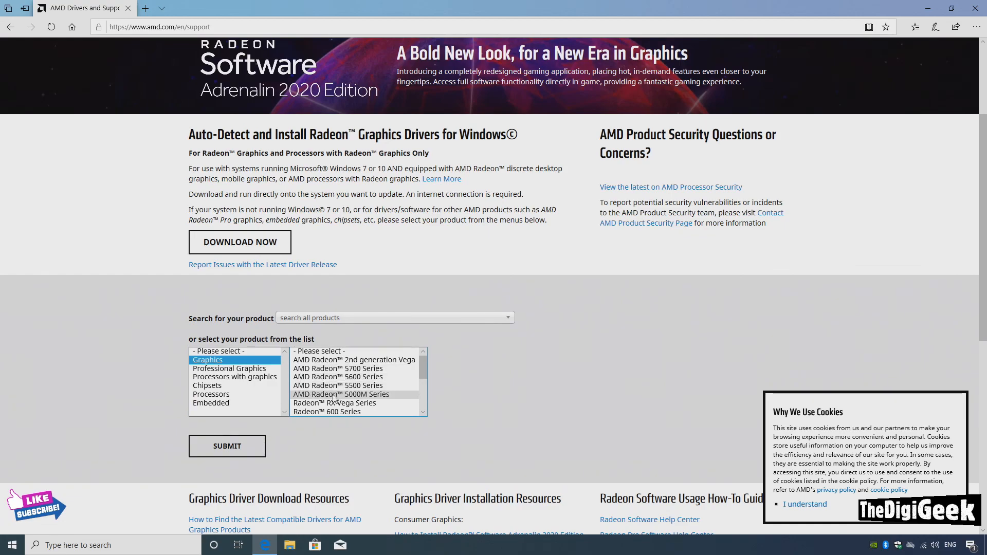
scroll(547, 396, up, 2)
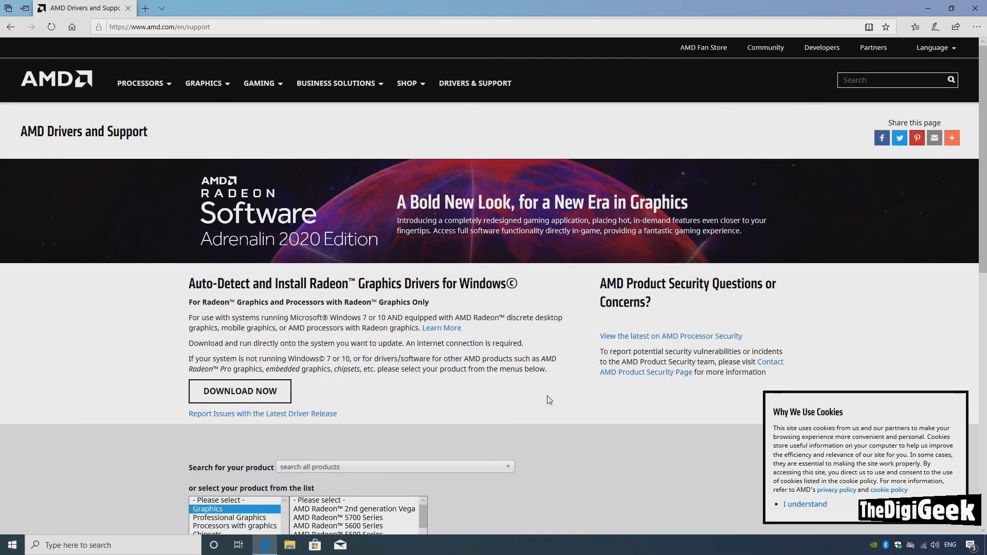
click(128, 8)
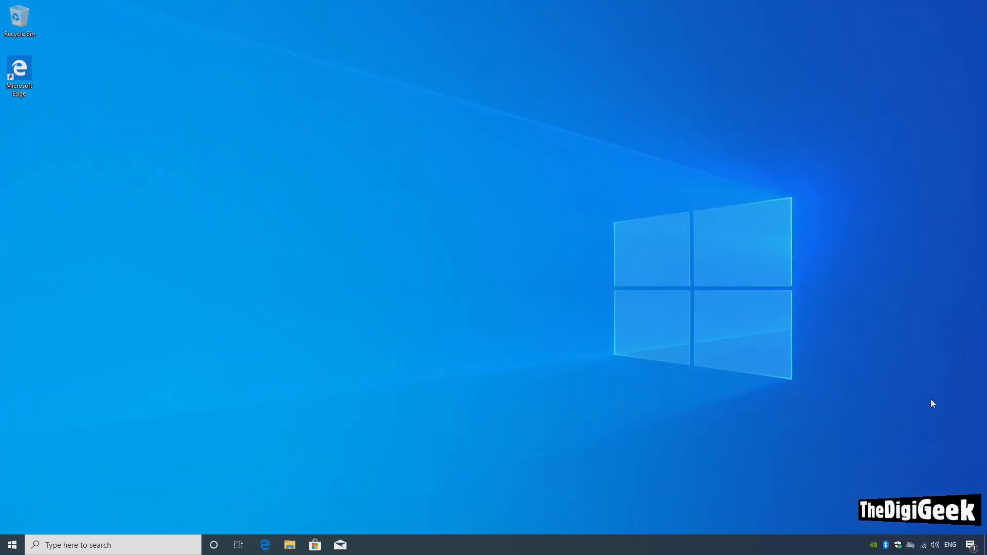